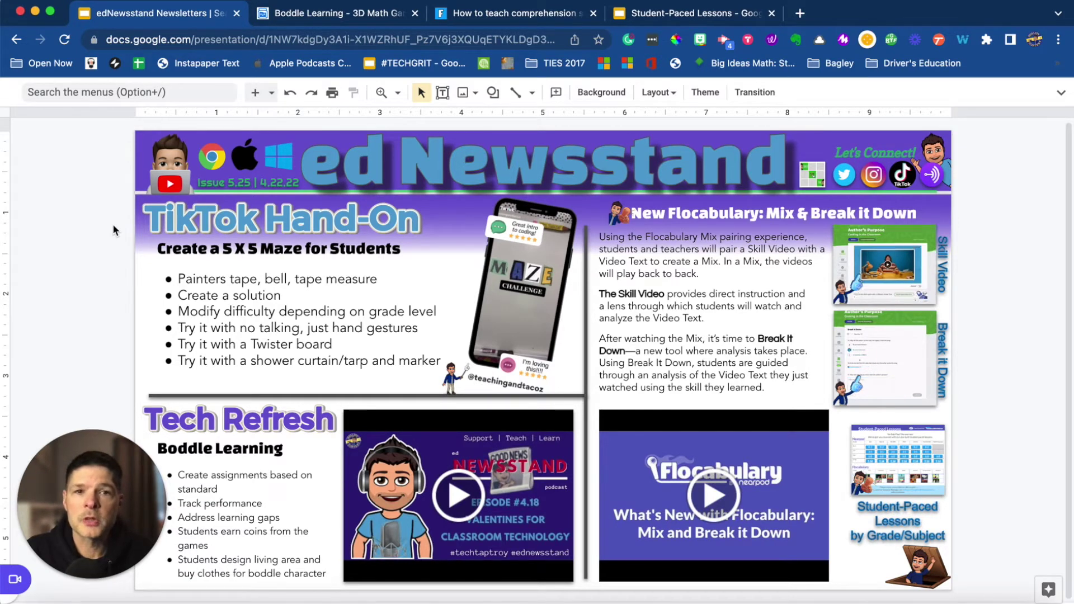
Step: View the slide with the 5 x 5 arrow maze solution and return to the newsletter slide
key(Down)
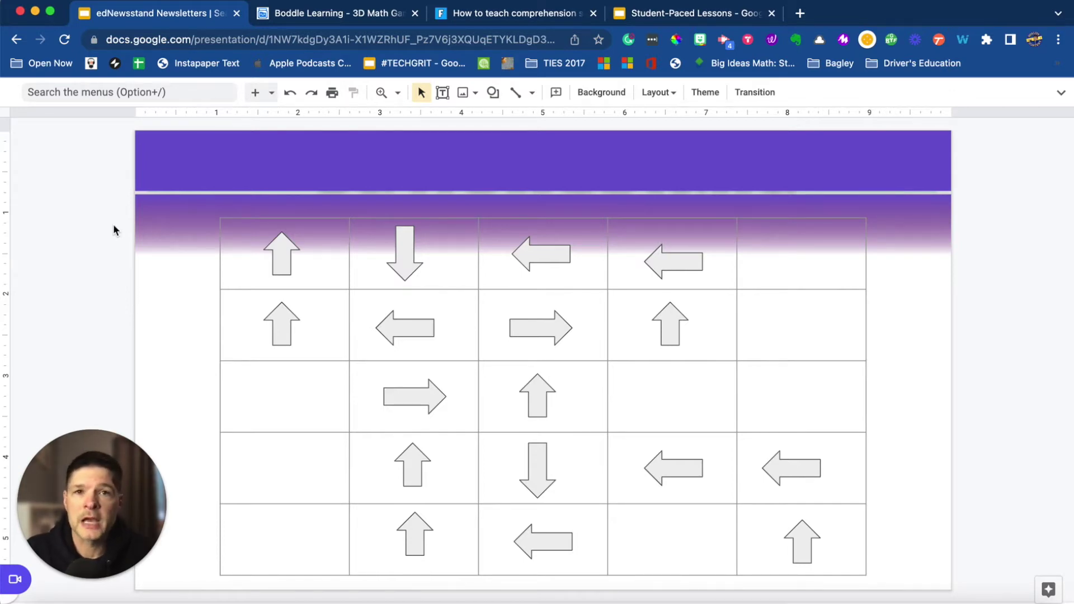
key(Up)
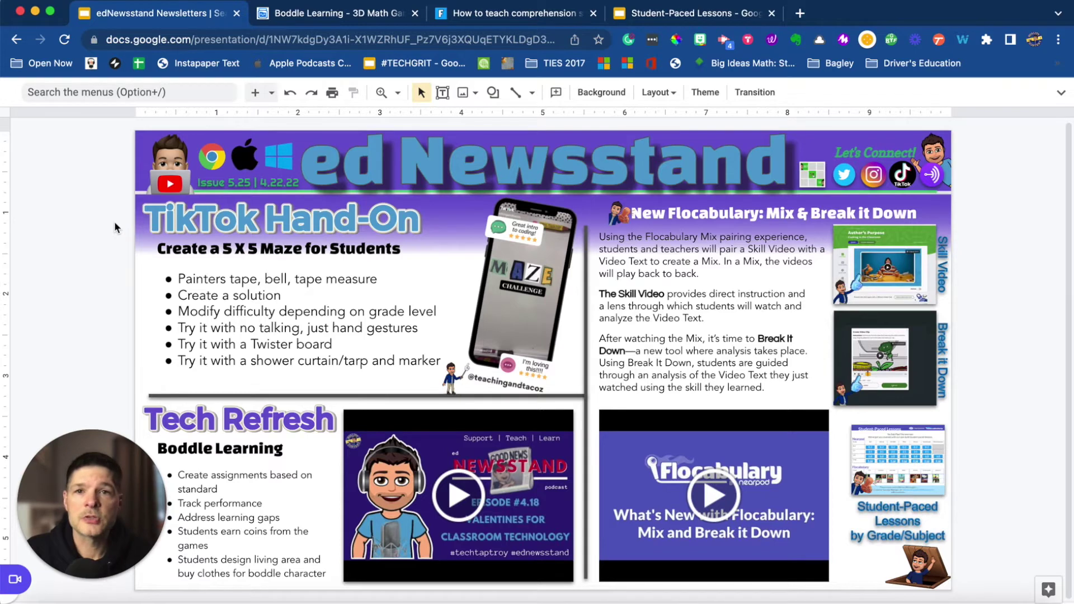
Step: Switch to the Boddle Learning site, open the teacher account and enter the edtech class classroom
key(ctrl+Tab)
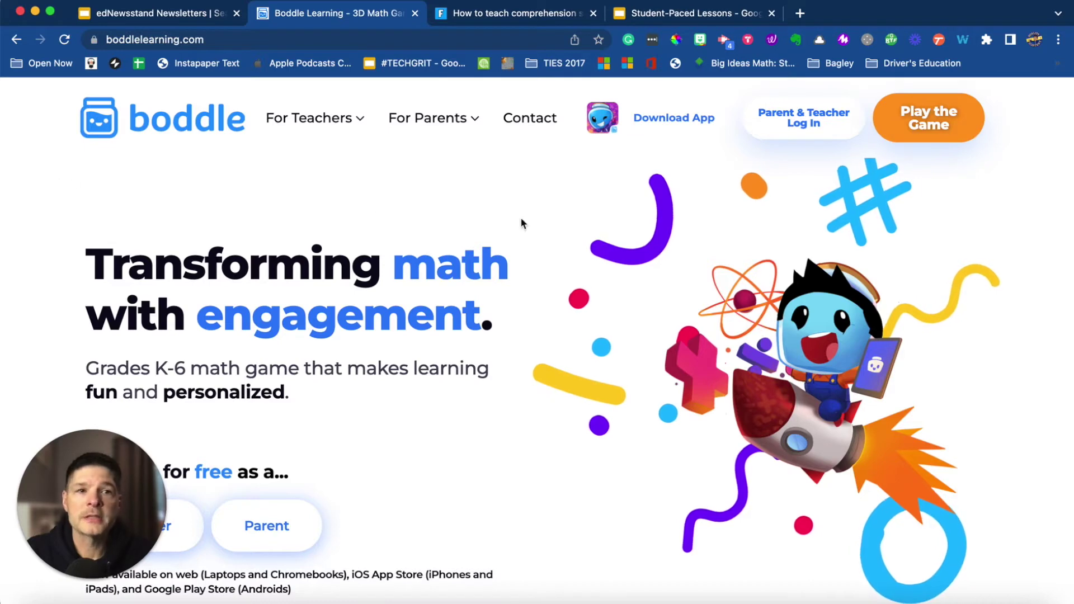
click(799, 123)
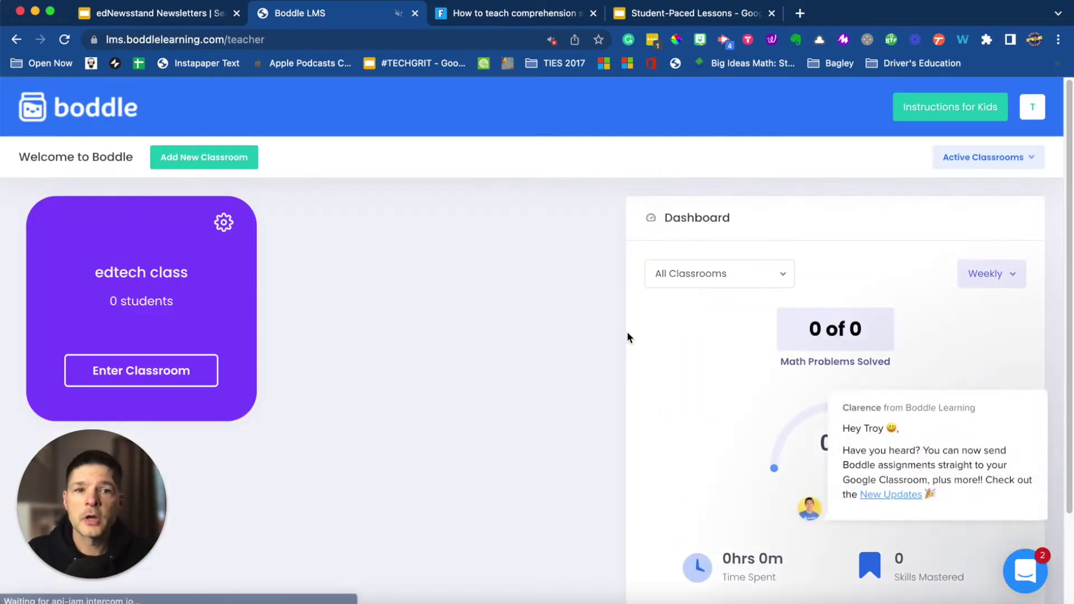
click(189, 369)
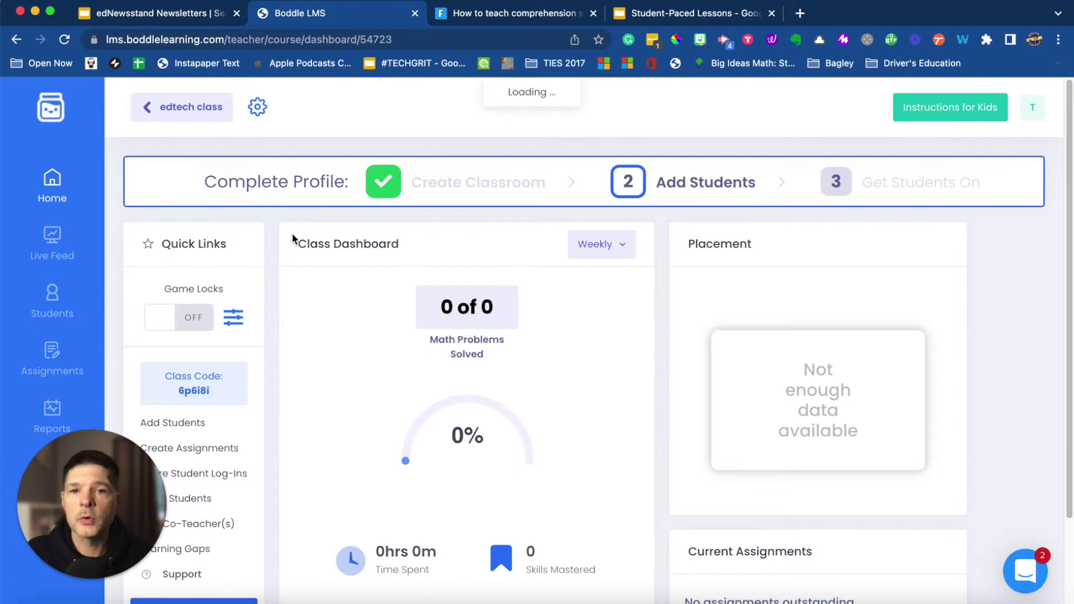
Step: Start a new assignment for the class and advance past the details and students stages to skill selection
scroll(325, 375, down, 3)
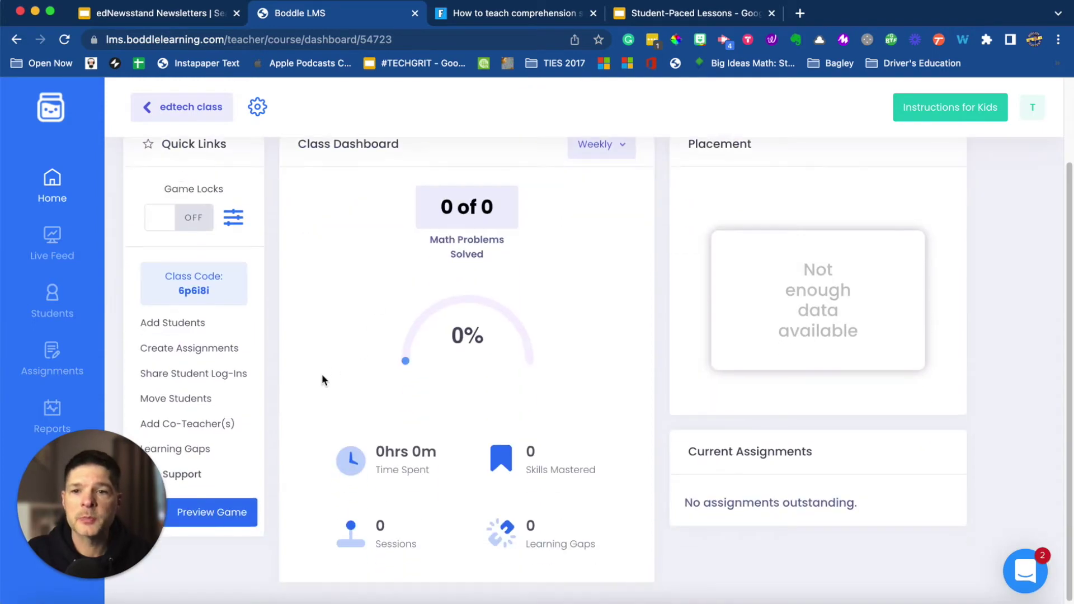
click(179, 349)
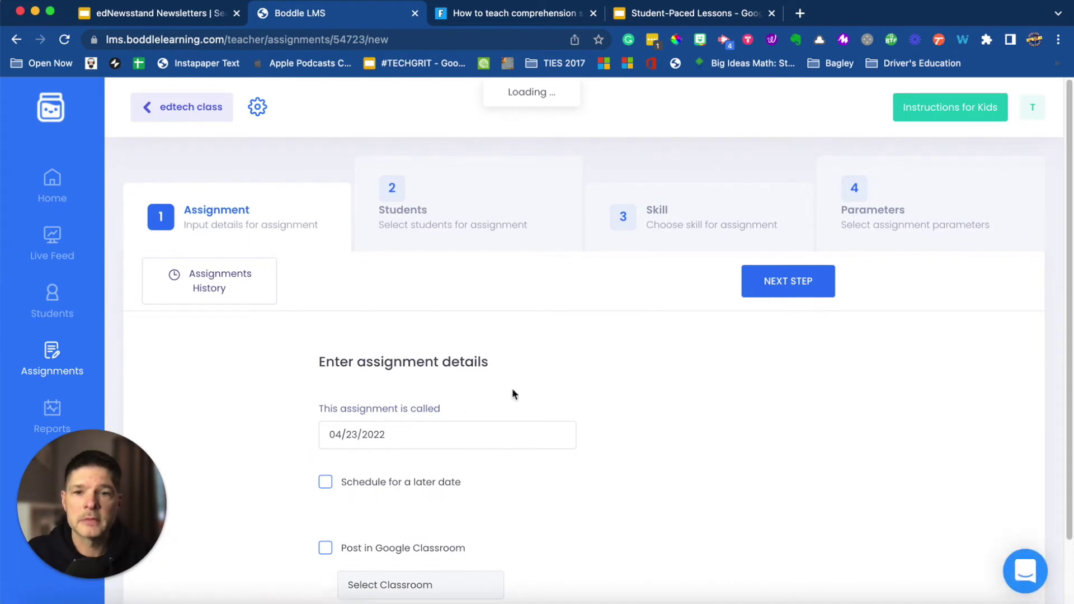
click(771, 289)
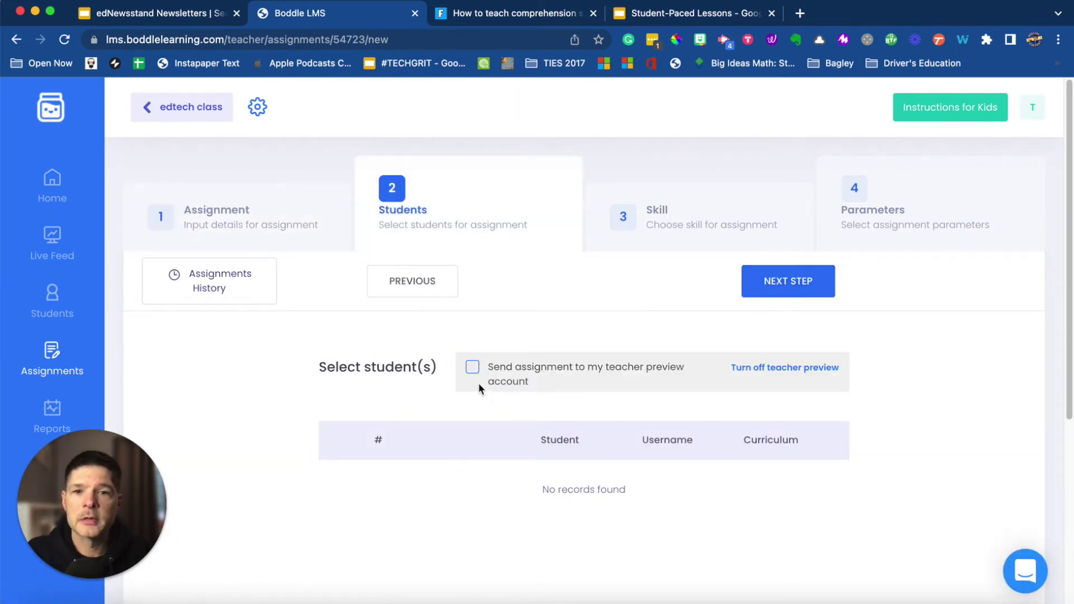
click(774, 277)
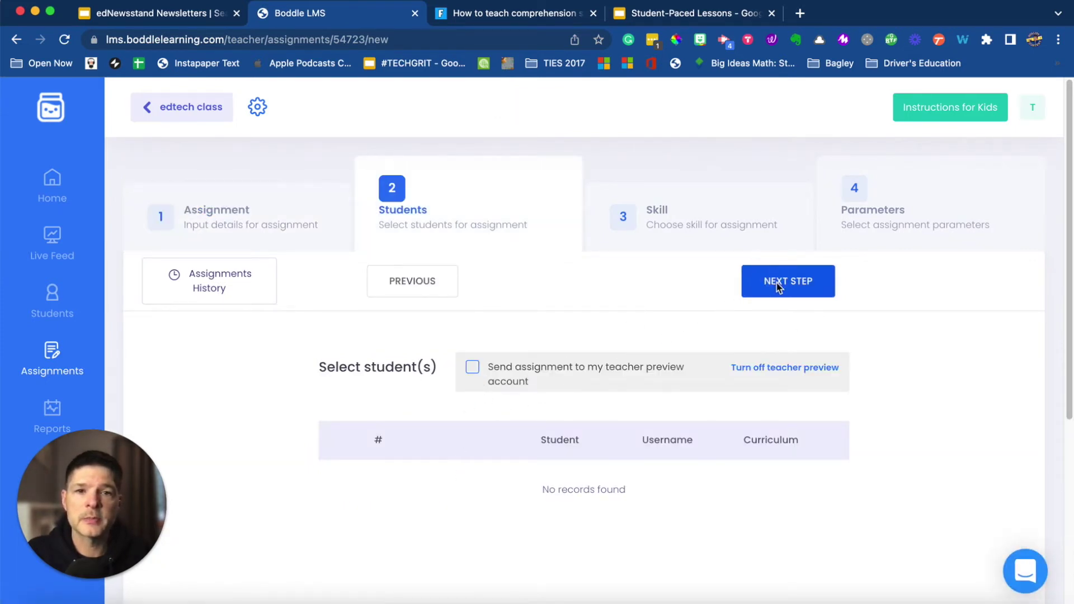
click(763, 281)
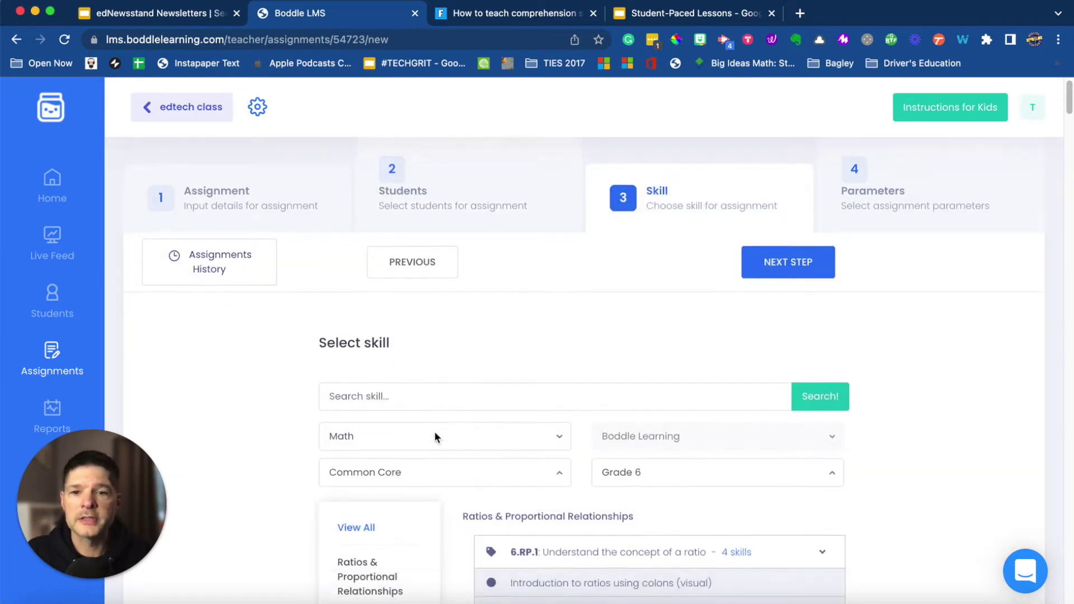
Step: Filter the assignment skills to Minnesota Academic Standards in Mathematics (MN), Grade 3, Algebra (MN), and proceed to the next stage
scroll(439, 391, down, 3)
click(448, 330)
scroll(453, 439, down, 4)
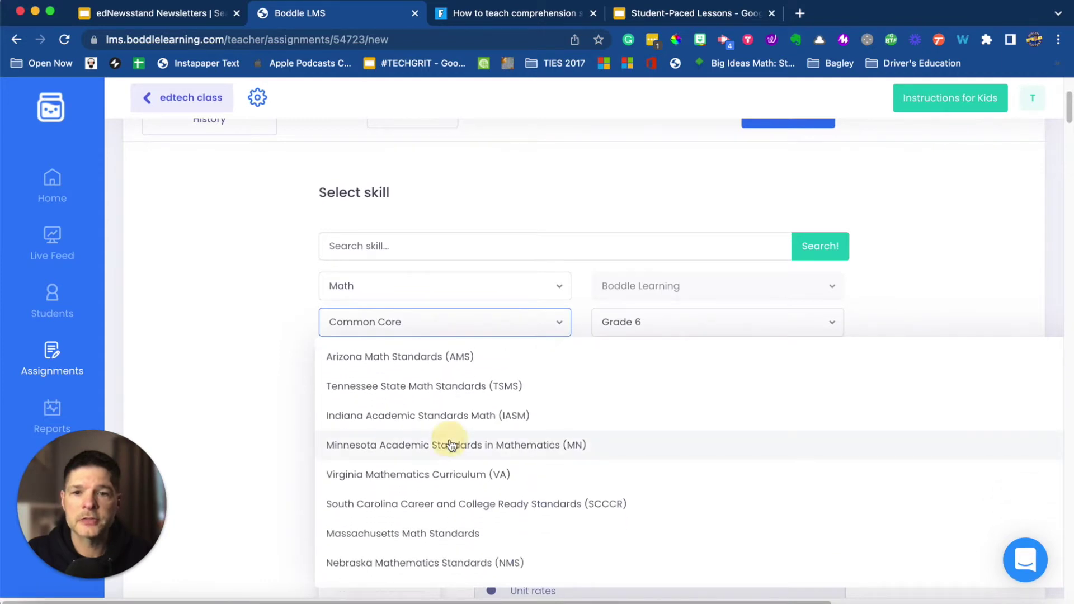
click(451, 444)
click(637, 327)
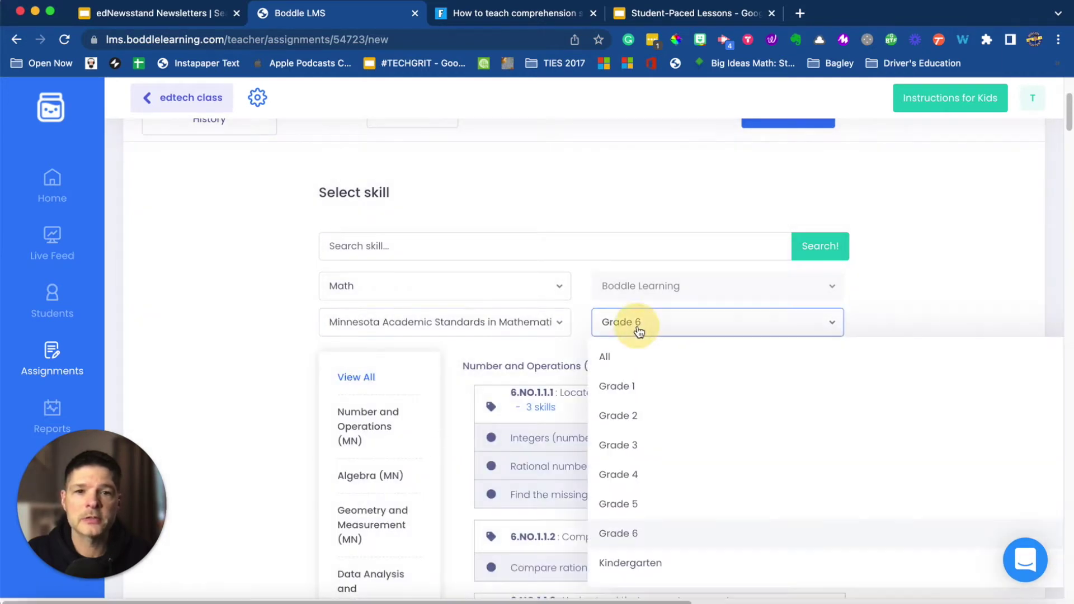
click(621, 444)
click(385, 480)
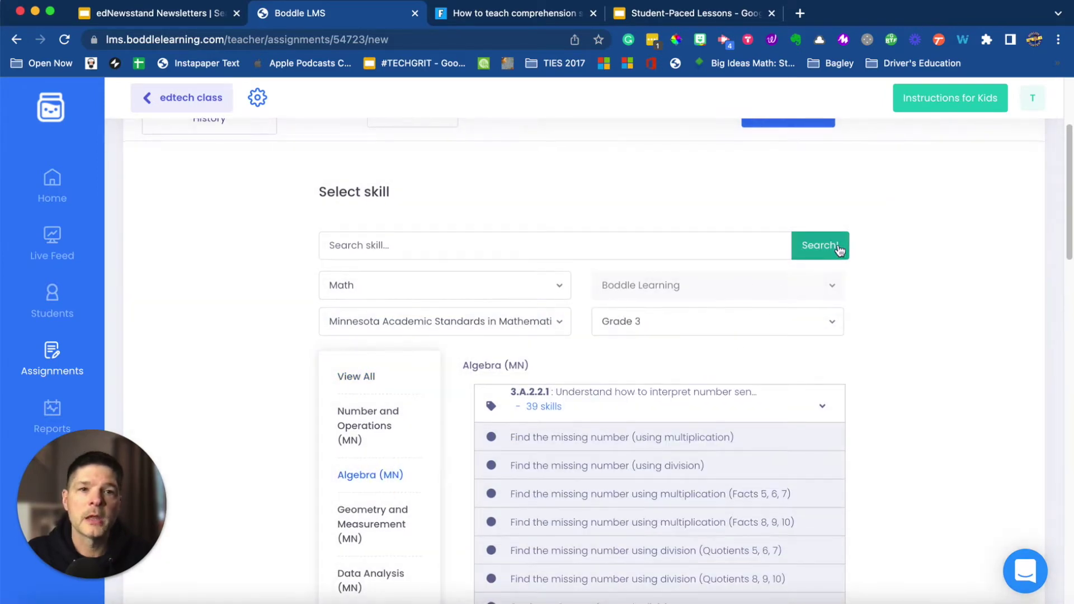
scroll(838, 251, up, 3)
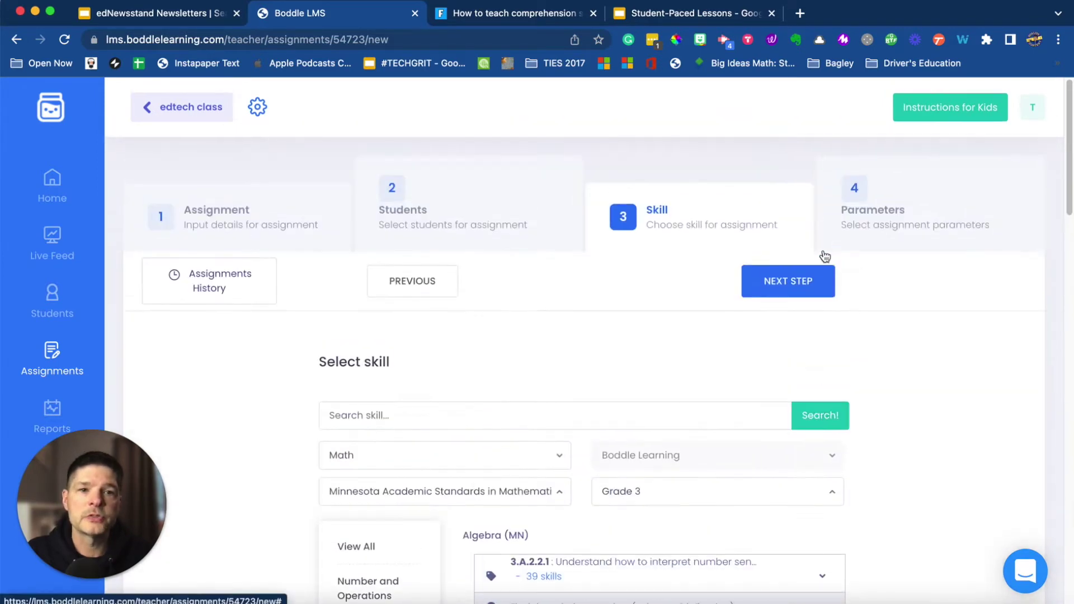
click(781, 288)
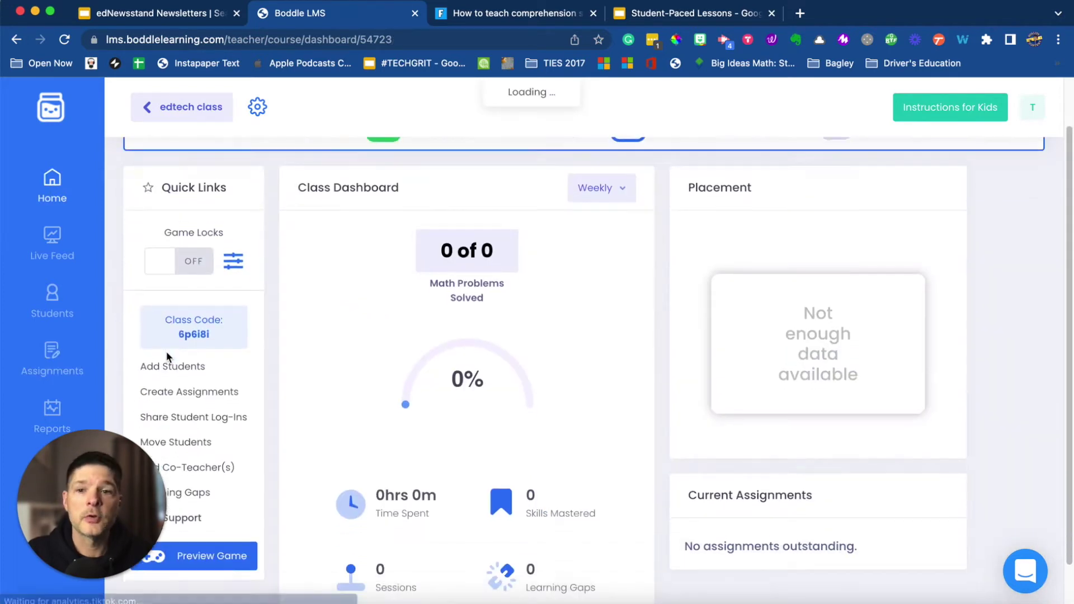
Step: Launch the Boddle game preview from the class dashboard and equip the character with the Blue Hoodie from the backpack
scroll(166, 351, down, 1)
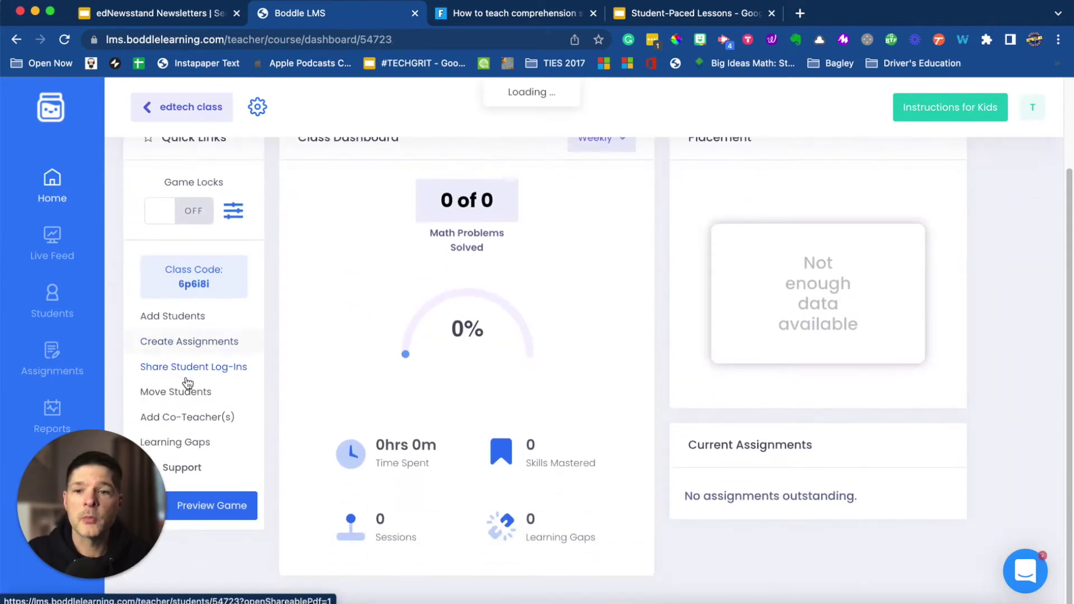
click(204, 506)
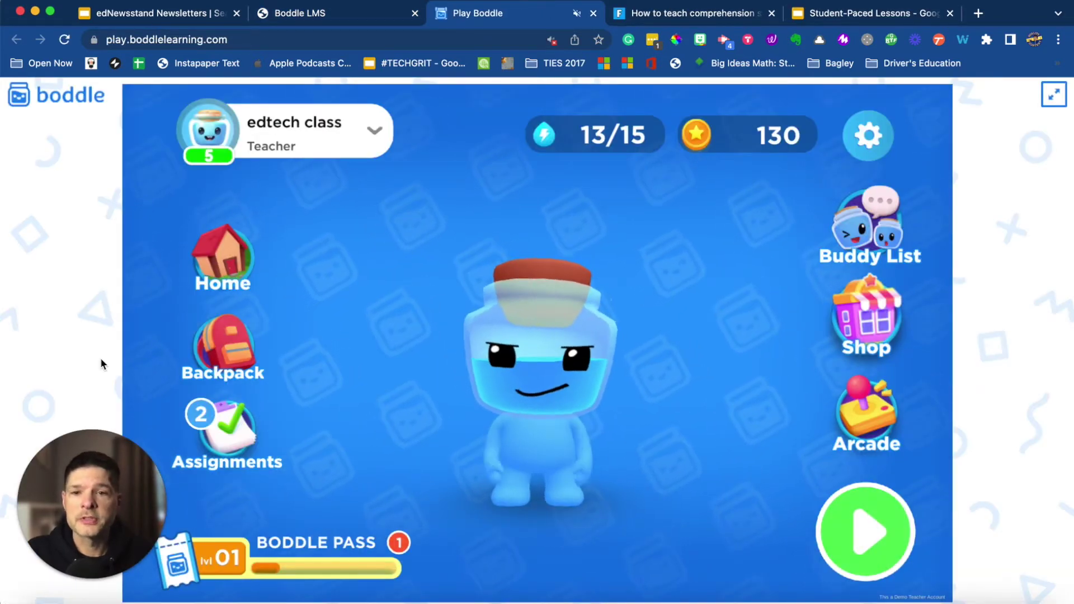
click(214, 337)
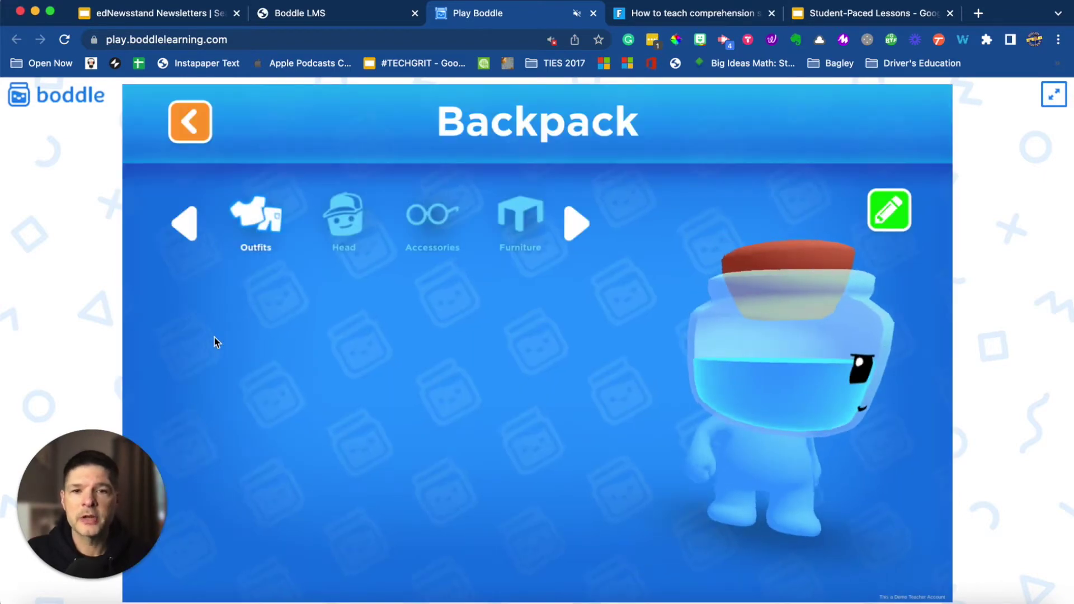
click(195, 354)
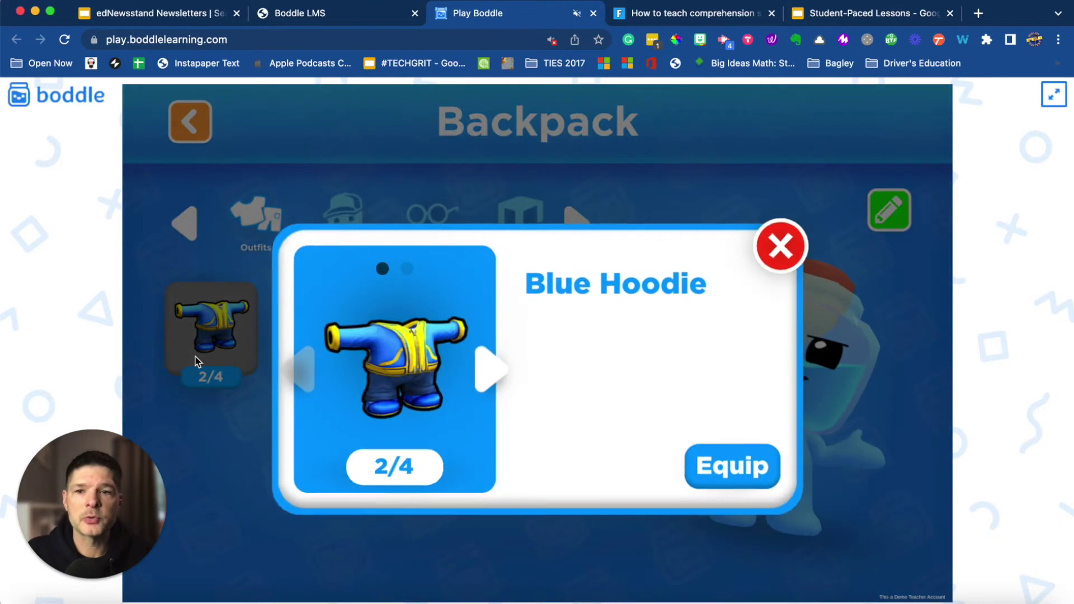
click(721, 469)
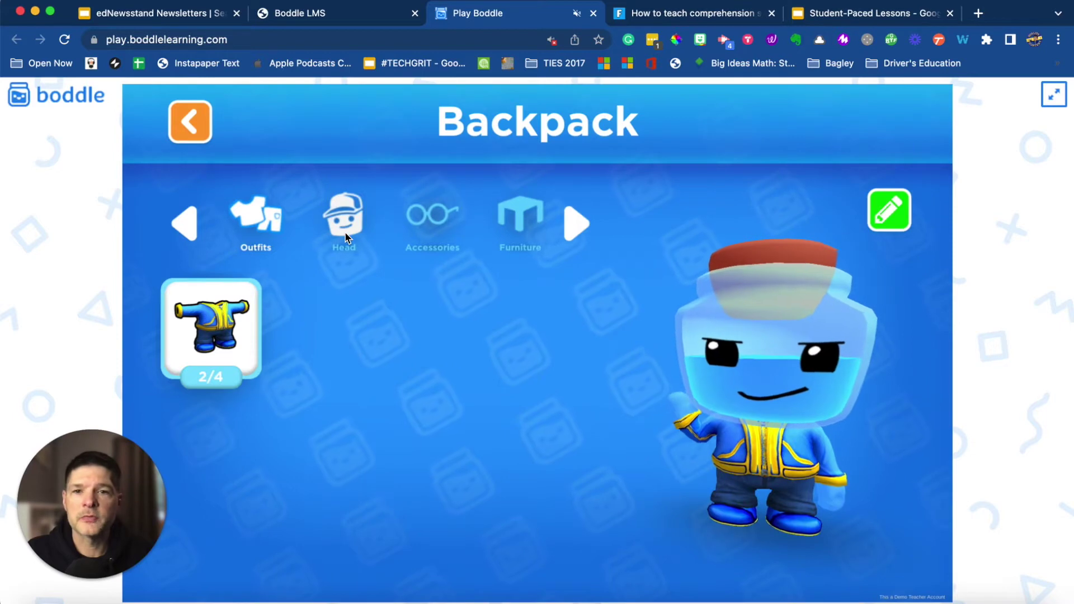
Step: Check the backpack's furniture category and collect the coins offered in the shop
click(529, 215)
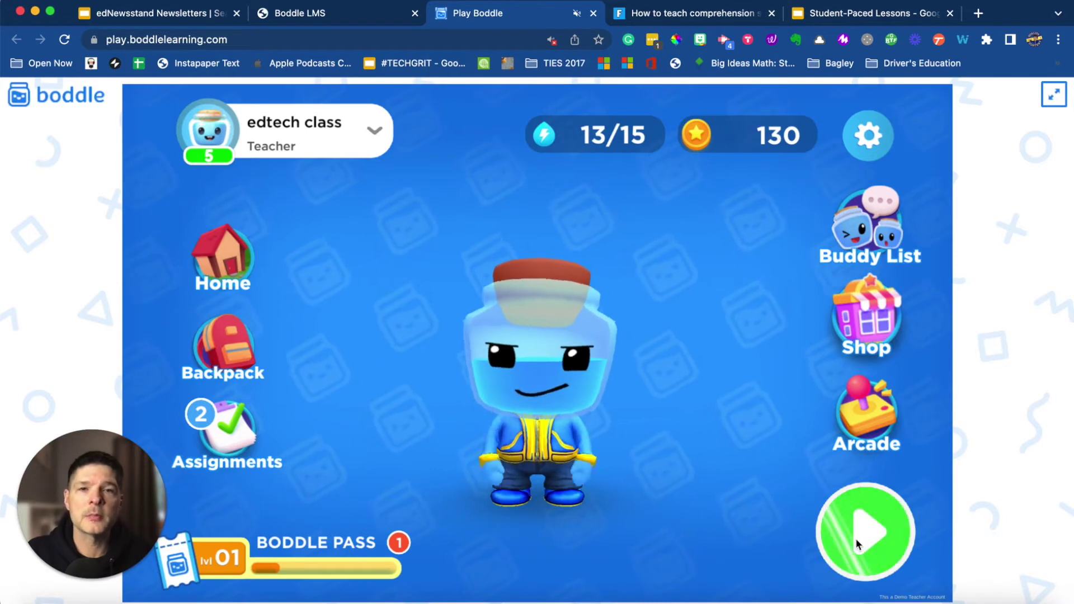
click(859, 320)
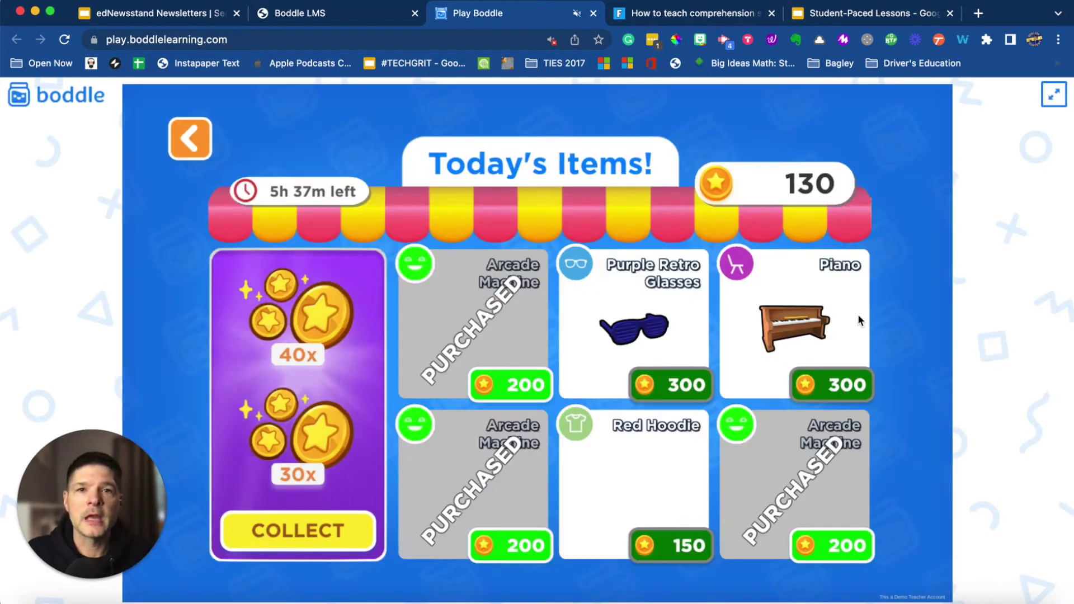
click(317, 528)
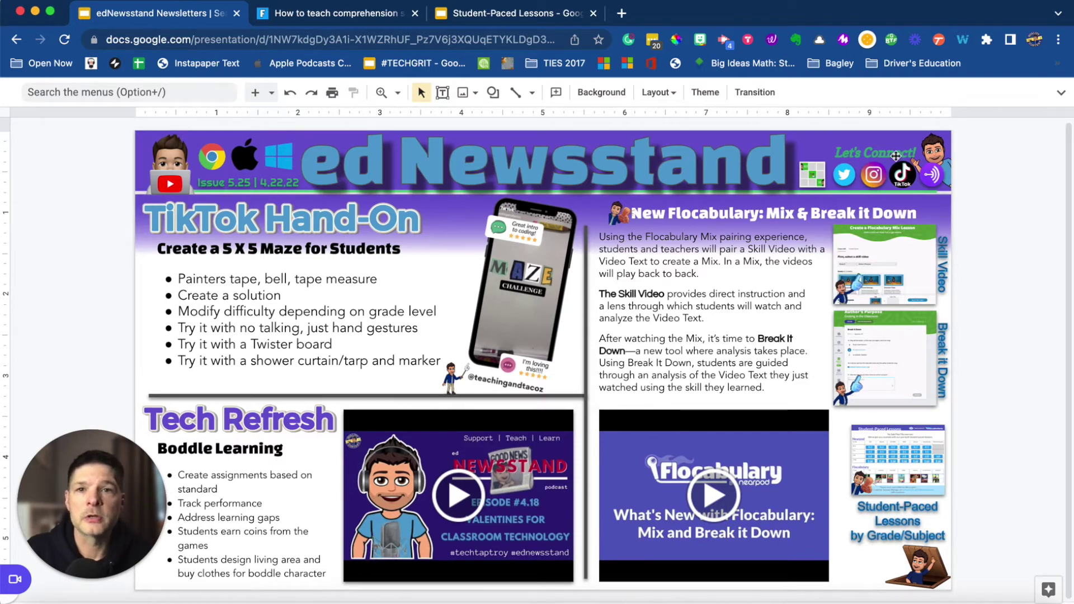
Step: Open the Flocabulary Plus comprehension strategies article and read through its explanation of Flocabulary Mix and Break it Down
click(378, 15)
scroll(407, 258, down, 8)
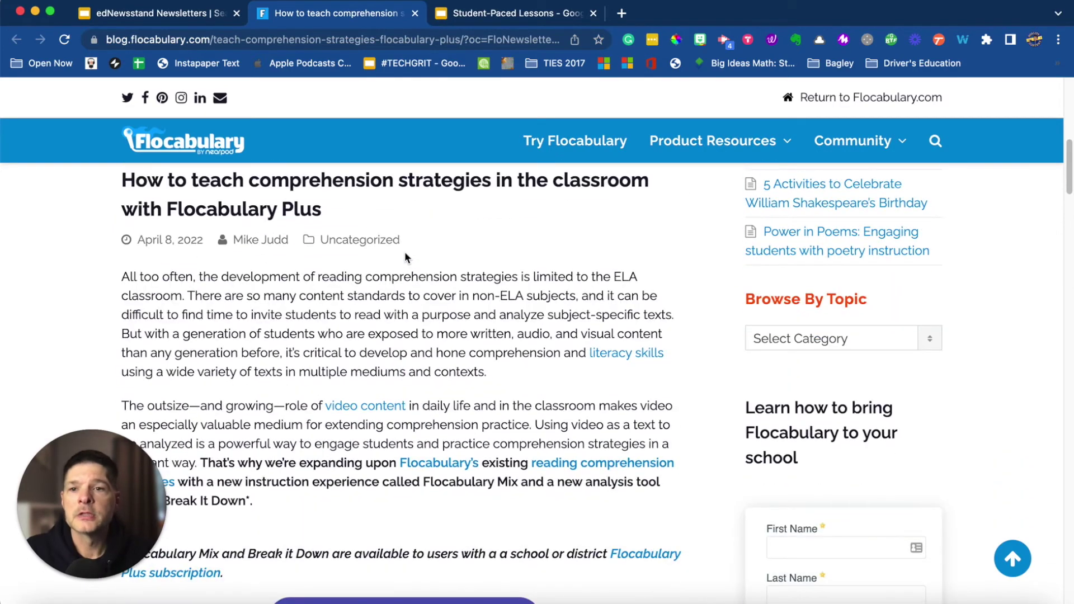
scroll(406, 256, down, 2)
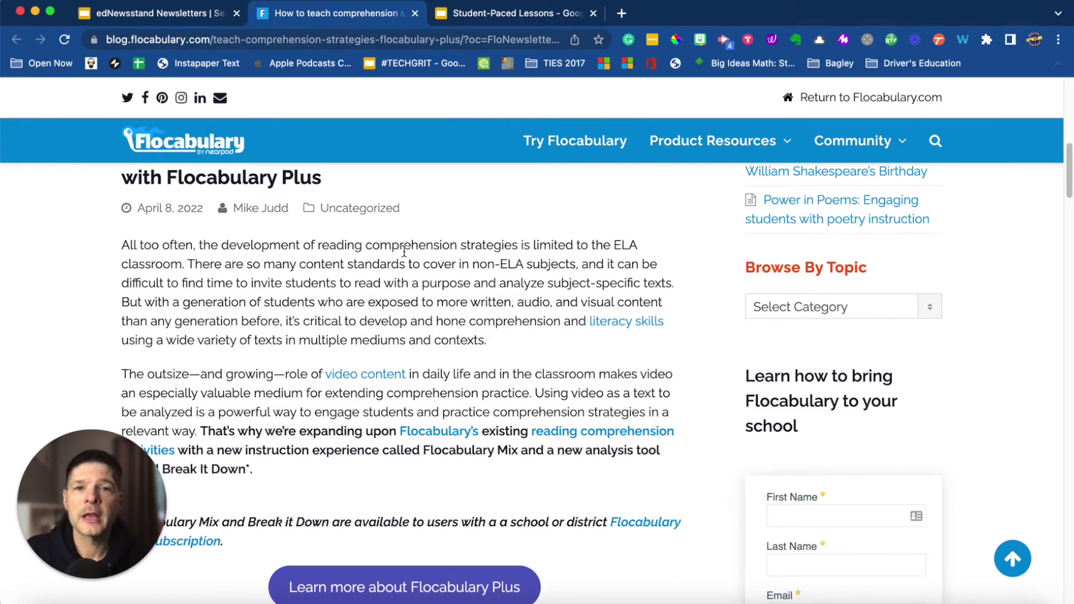
scroll(403, 252, down, 1)
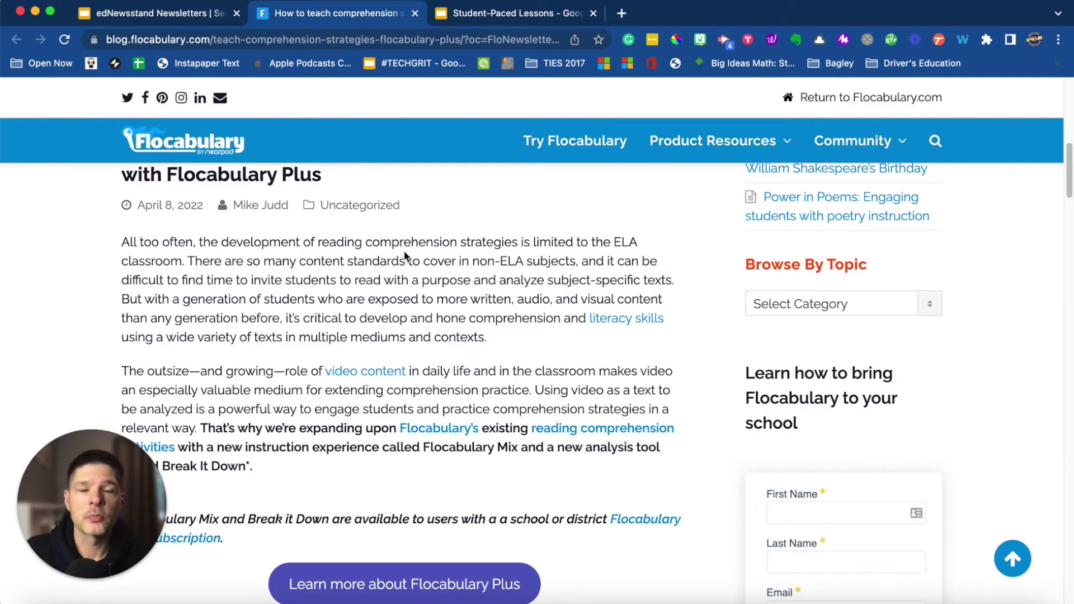
scroll(404, 255, down, 10)
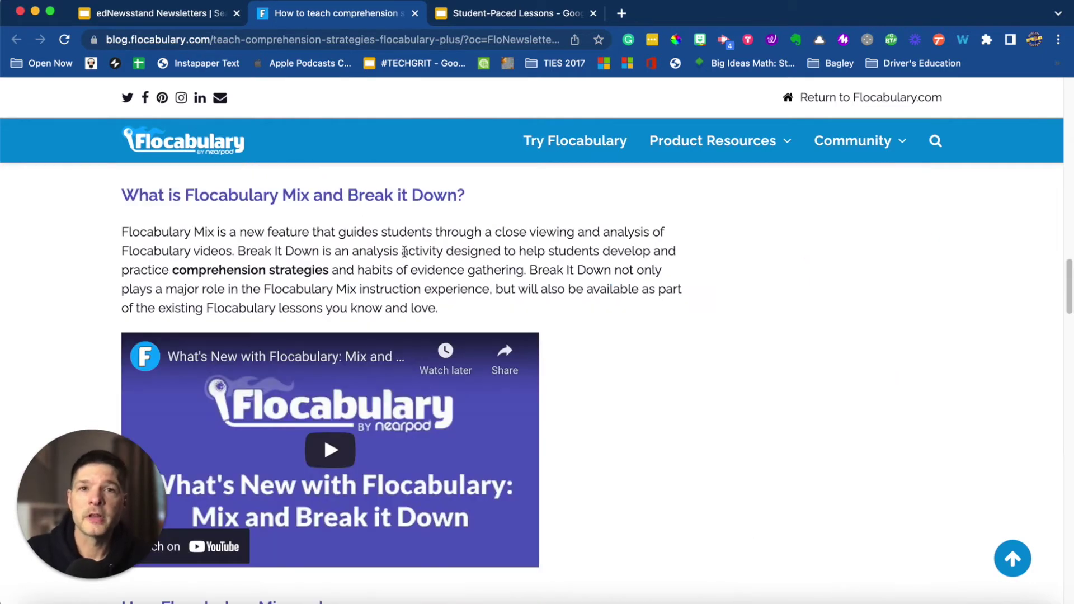
scroll(403, 252, down, 10)
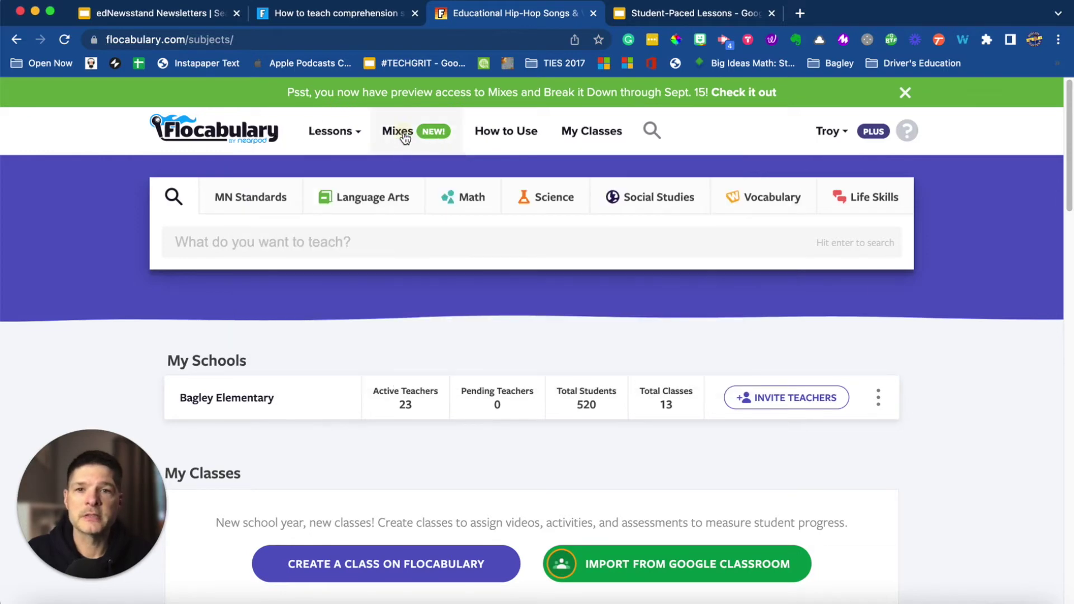
Step: Start creating a Flocabulary Mix lesson and filter the skill videos to Grade 3
click(402, 132)
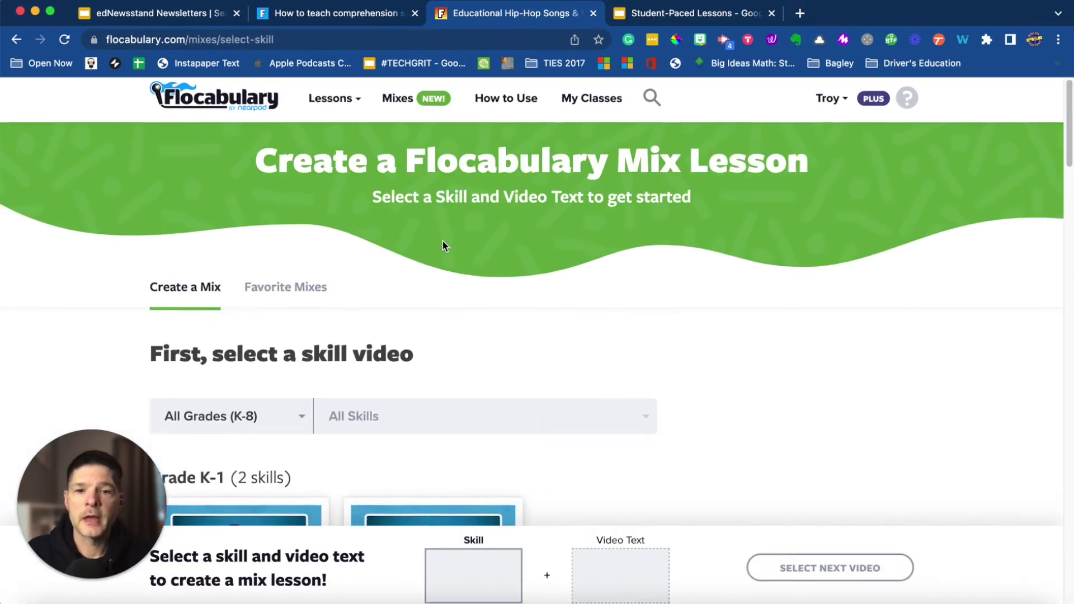
scroll(442, 246, down, 3)
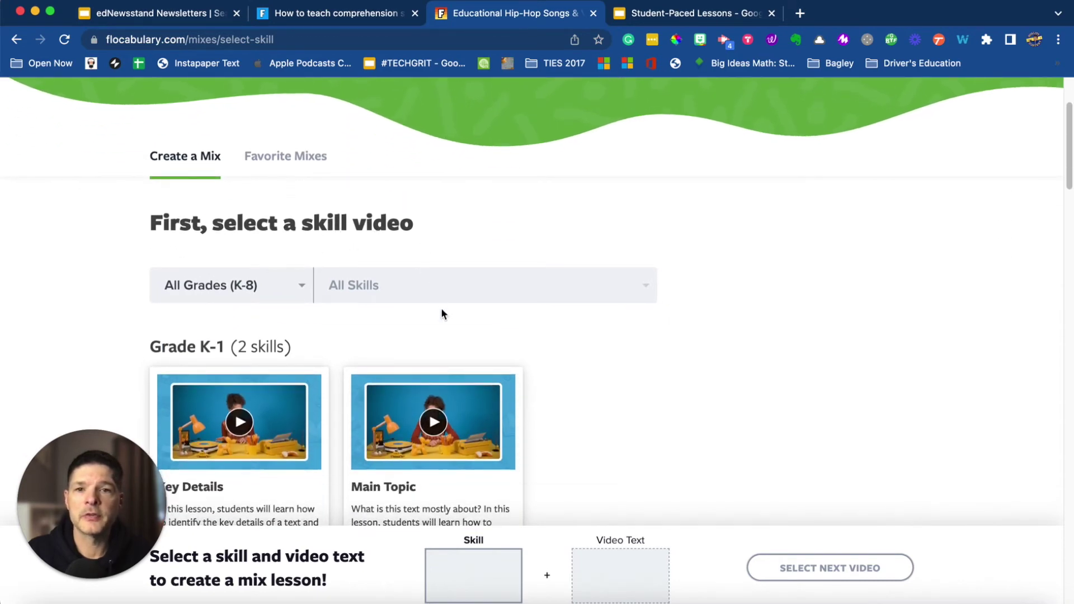
click(295, 291)
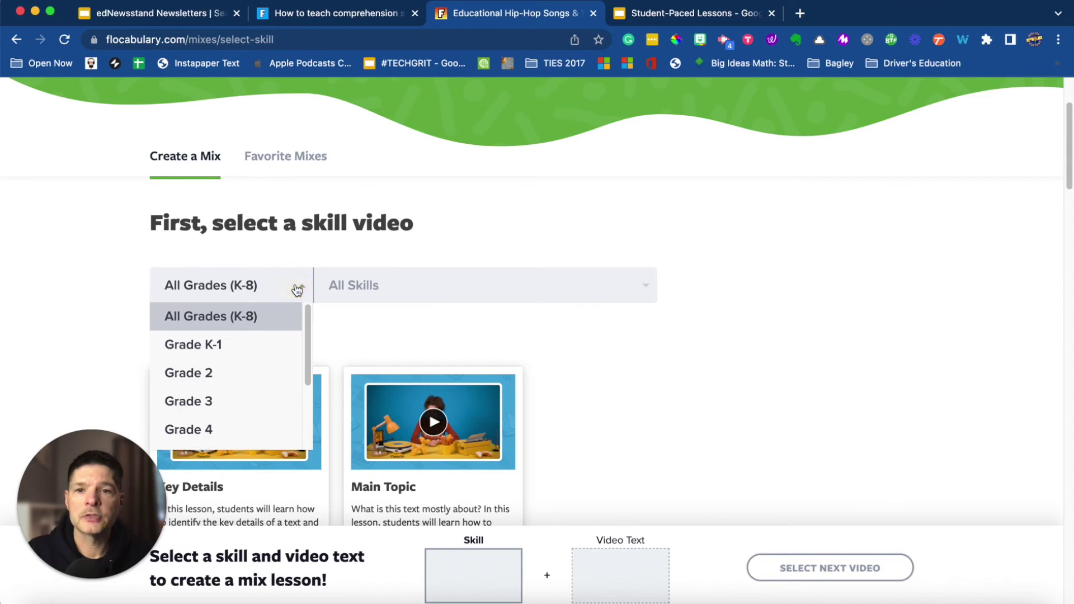
click(254, 407)
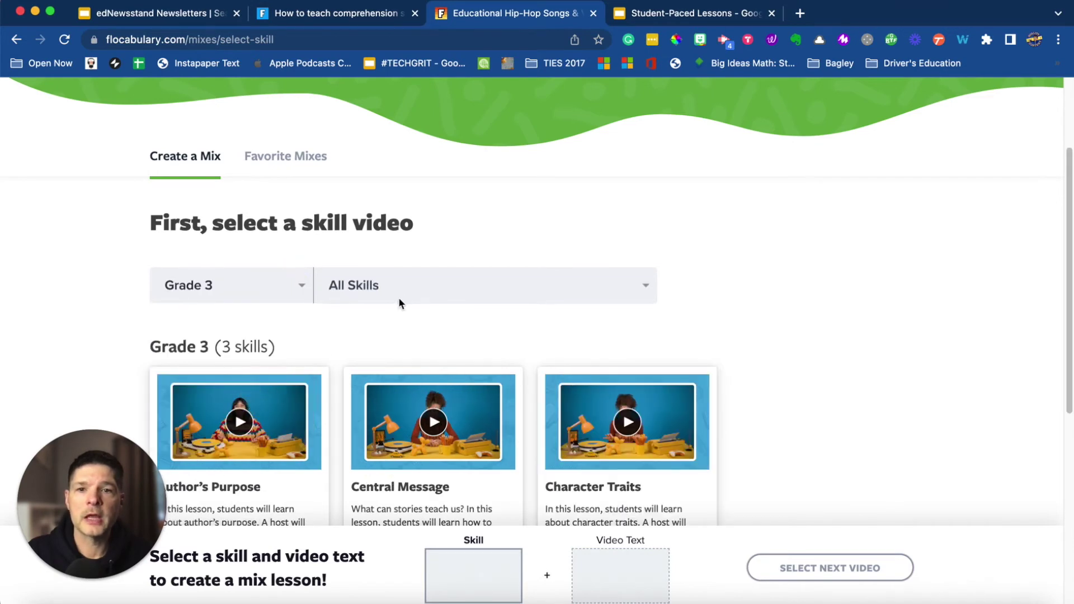
Step: Look through the Grade 3 skill filter options and skill videos without changing the All Skills filter
click(421, 278)
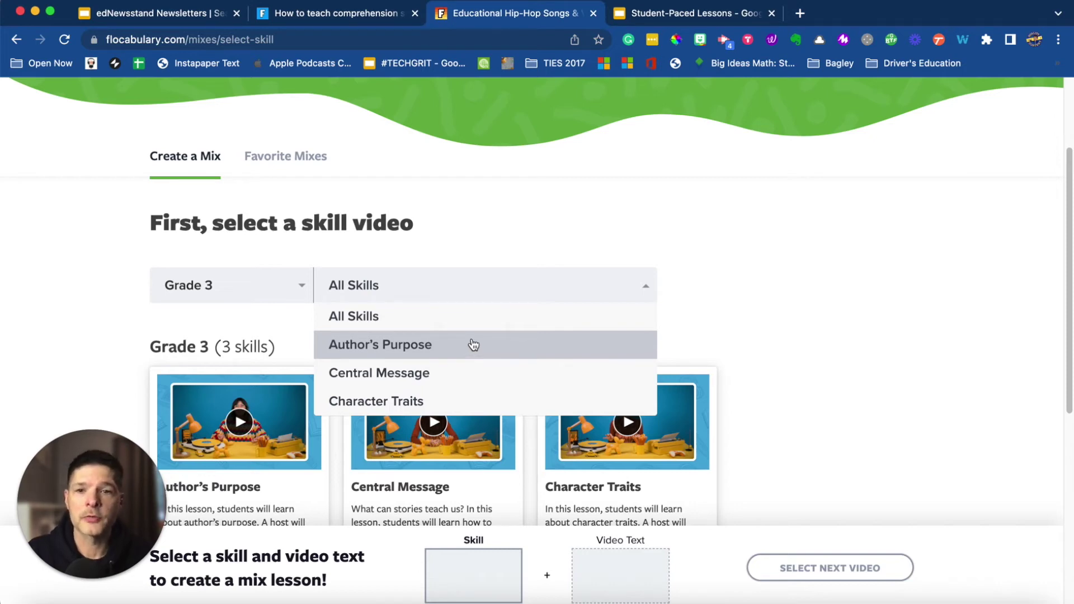
scroll(472, 343, down, 1)
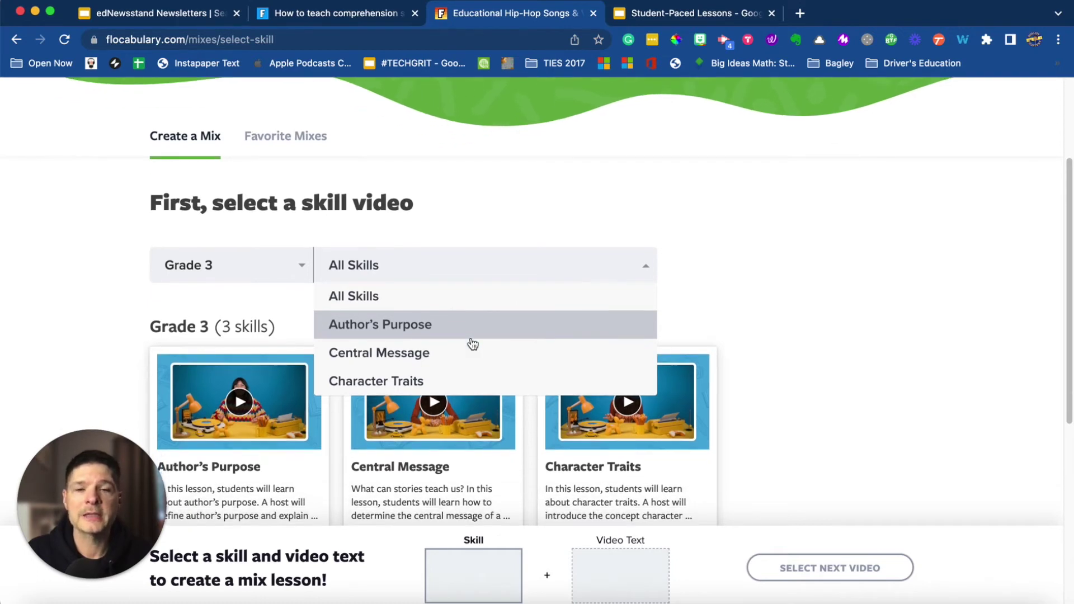
click(611, 310)
scroll(757, 264, down, 5)
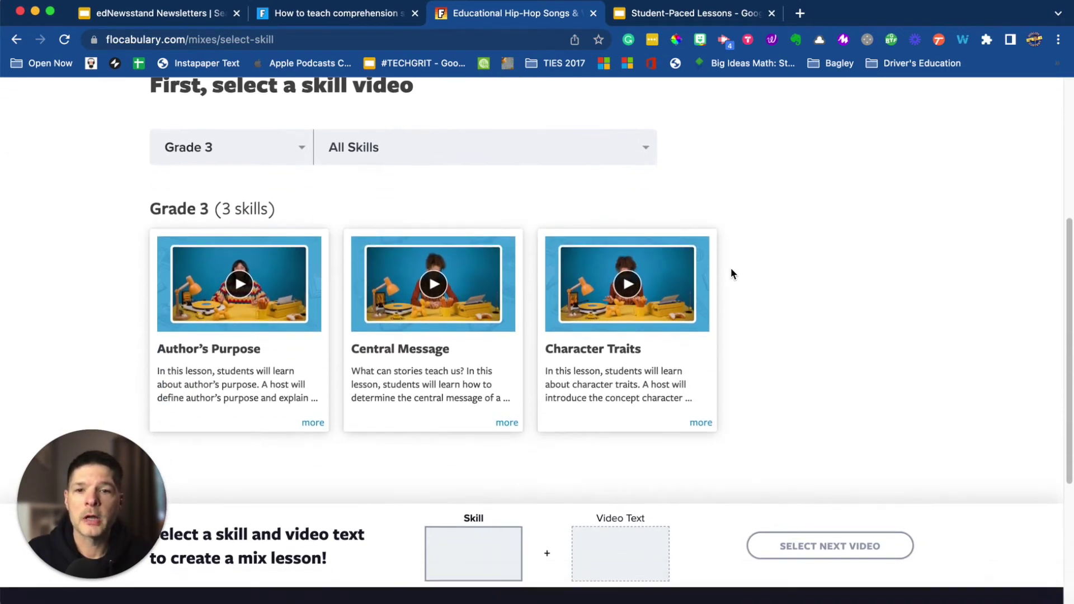
Step: Create a mix lesson pairing the Grade 3 Central Message skill video with The Emperor's New Clothes video text
click(422, 374)
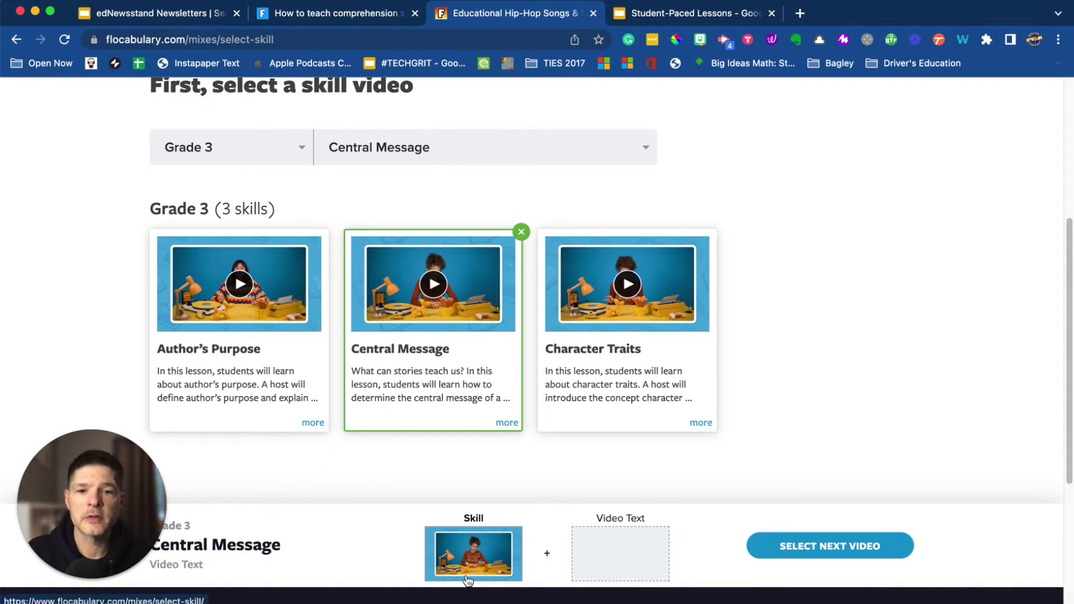
click(815, 545)
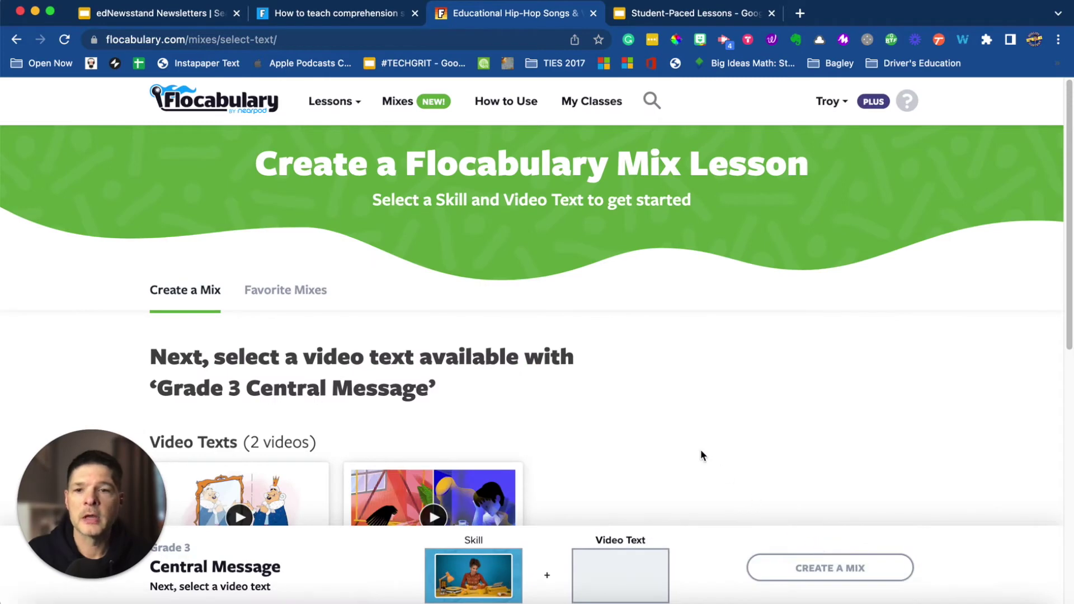
scroll(700, 450, down, 4)
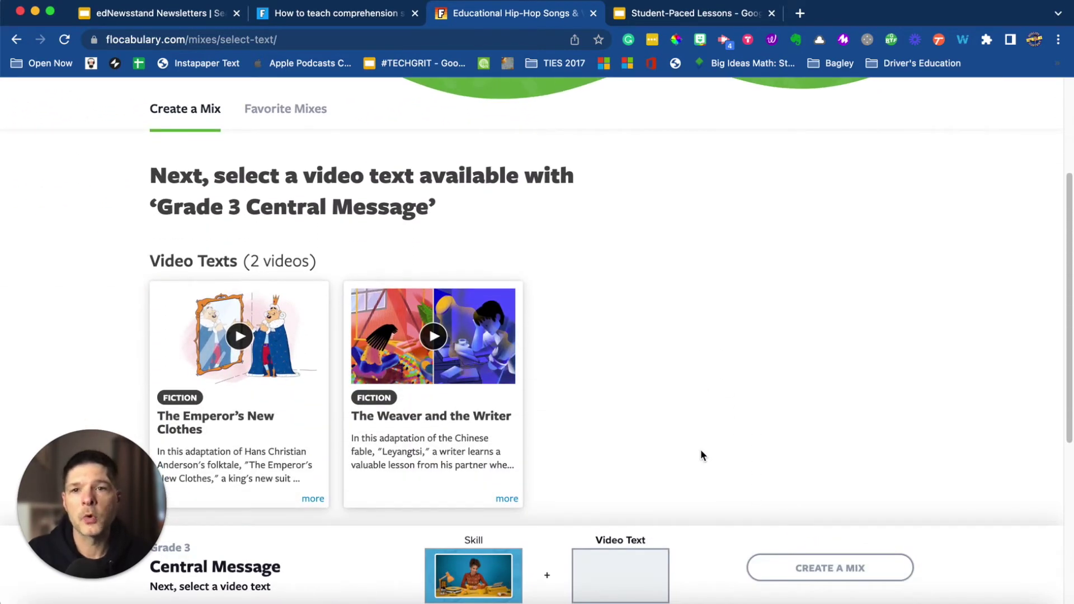
scroll(700, 453, up, 3)
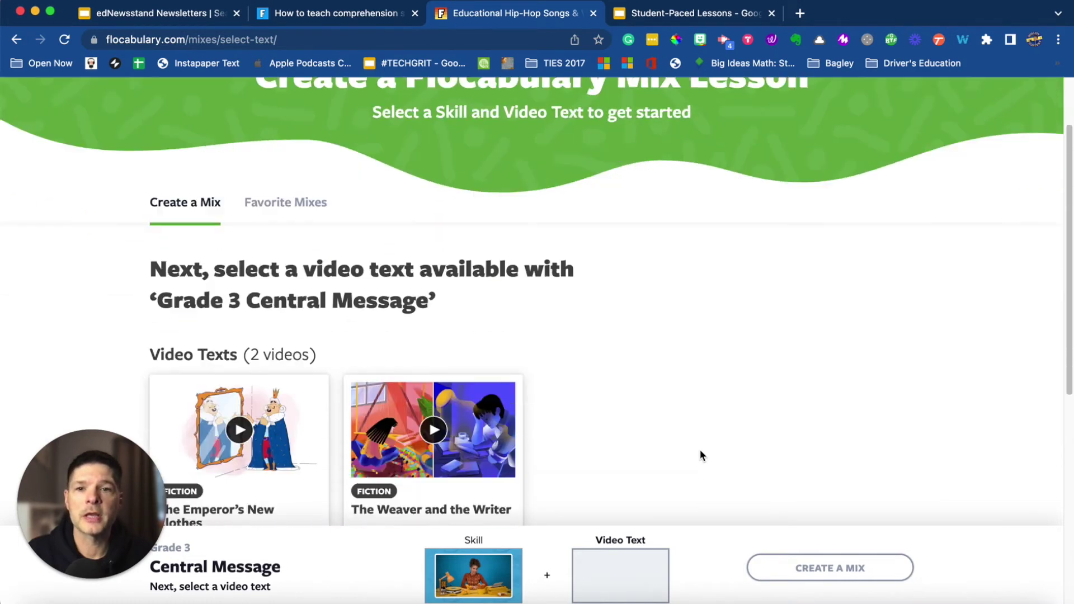
scroll(700, 453, down, 3)
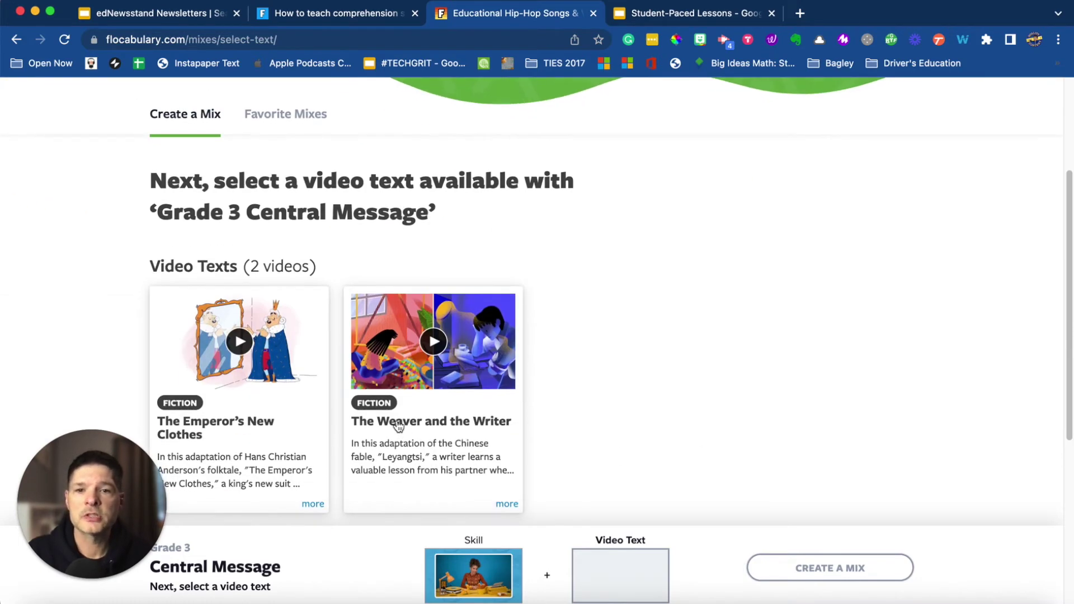
click(299, 452)
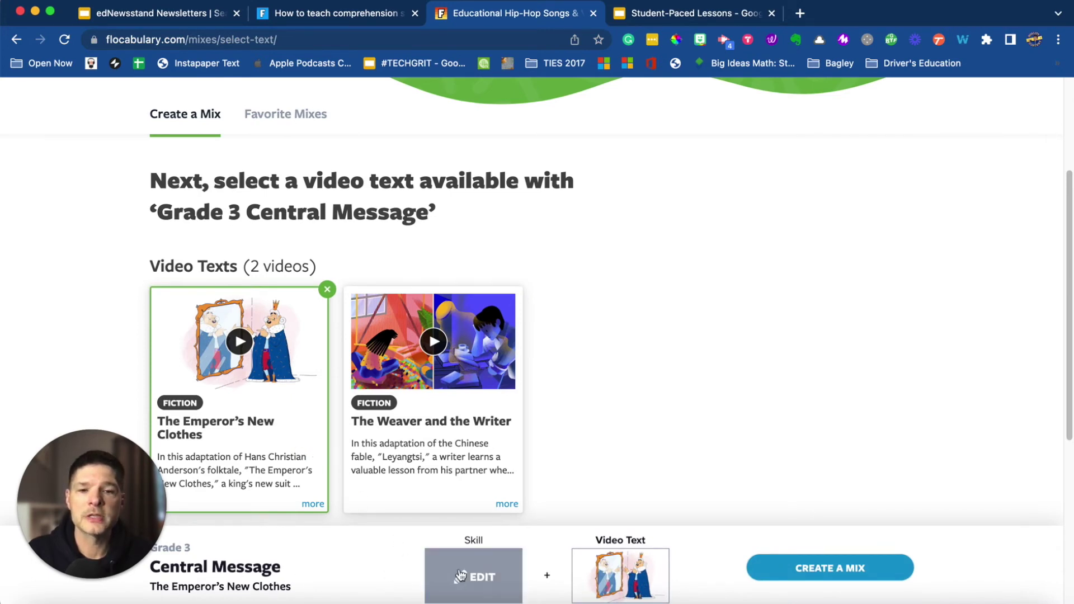
click(826, 567)
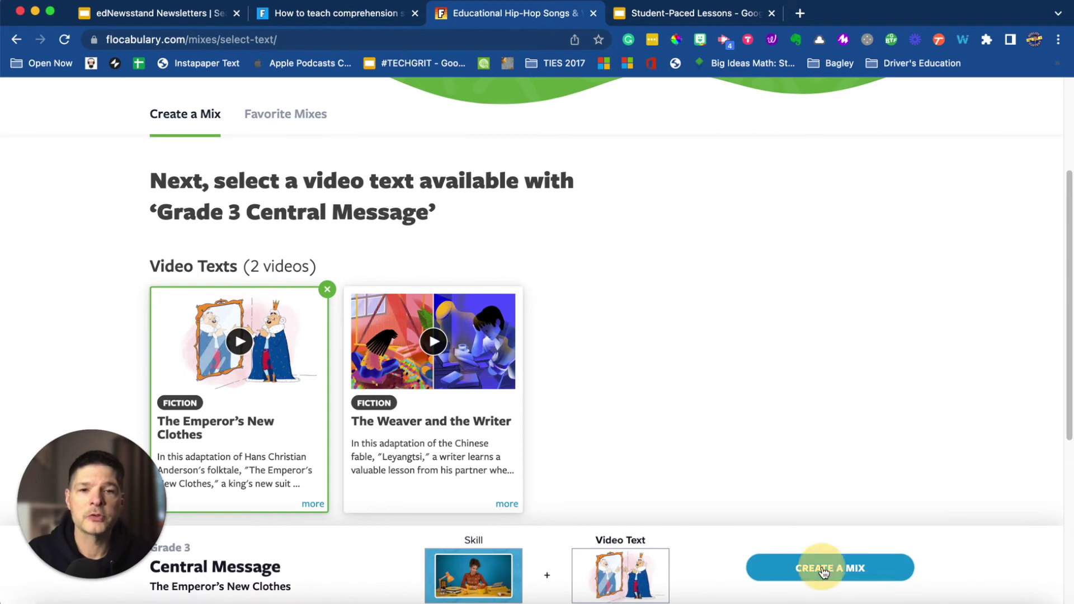
Step: Look over the new mix lesson's page with its video and accompanying activities
scroll(727, 448, down, 5)
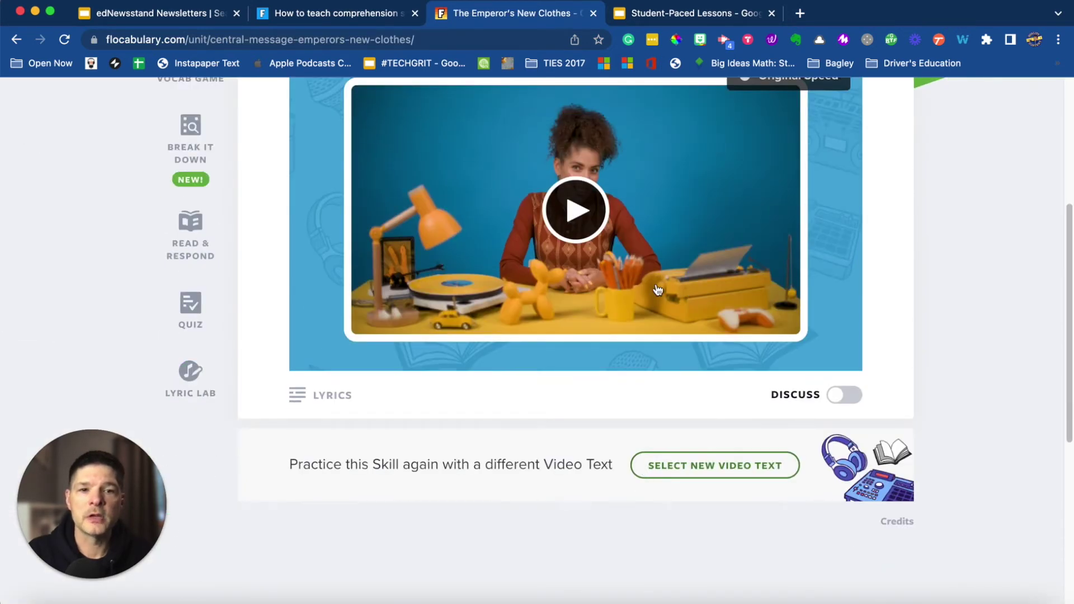
scroll(657, 291, up, 3)
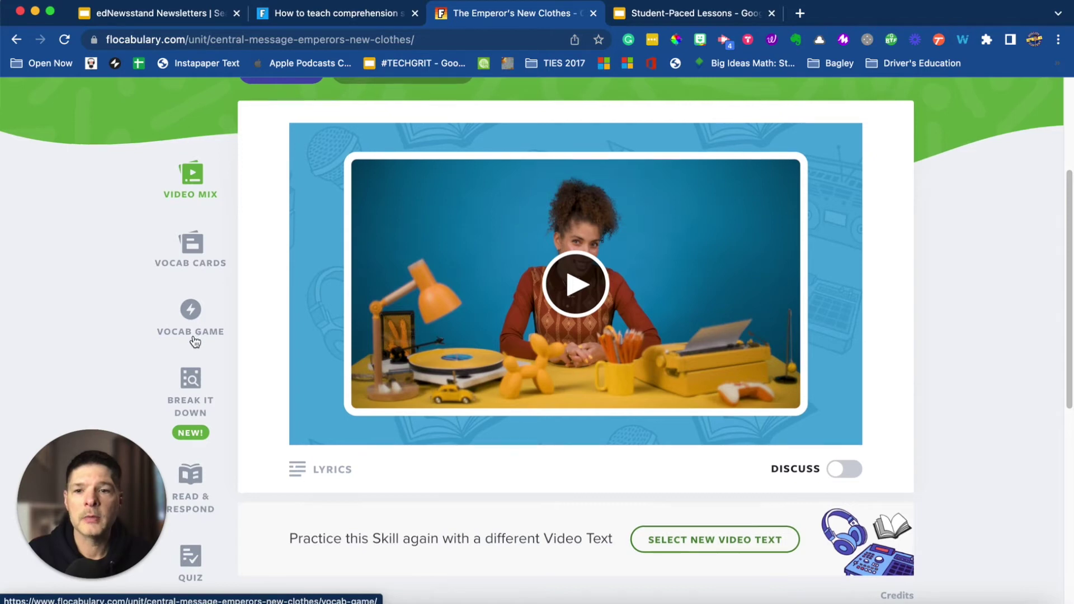
scroll(195, 341, down, 3)
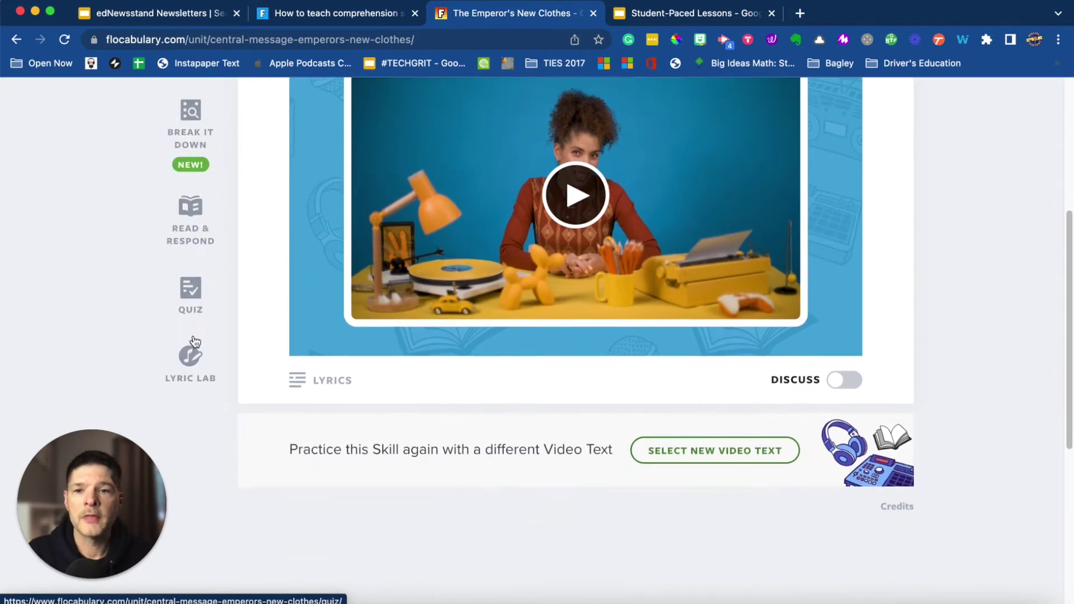
Step: Open the lesson's Break It Down activity and read through questions 1A to 1C
click(200, 144)
scroll(704, 361, down, 2)
scroll(704, 365, down, 3)
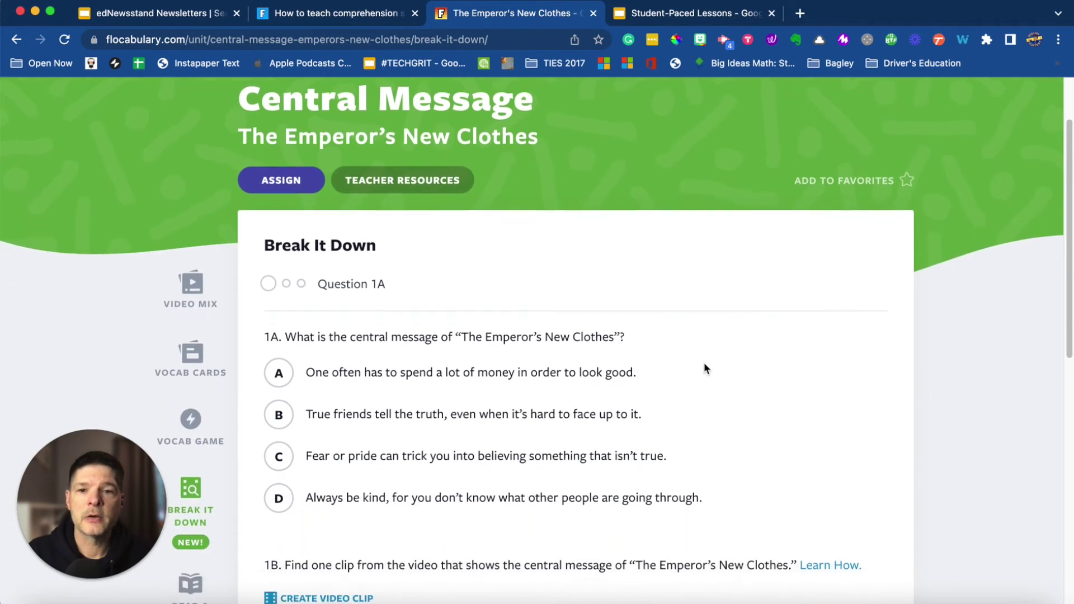
scroll(703, 368, down, 1)
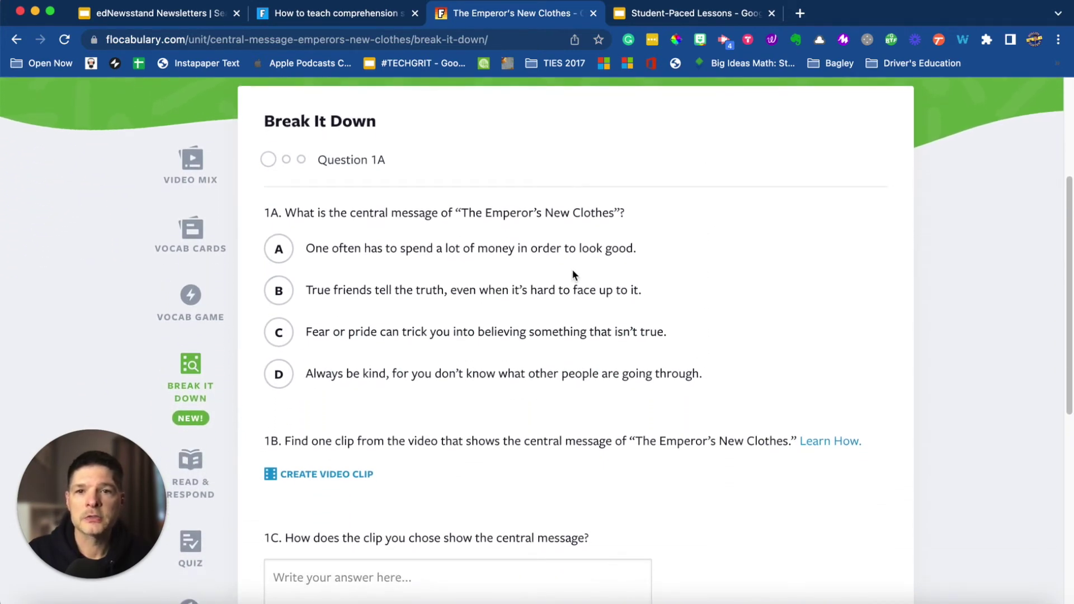
scroll(561, 255, down, 1)
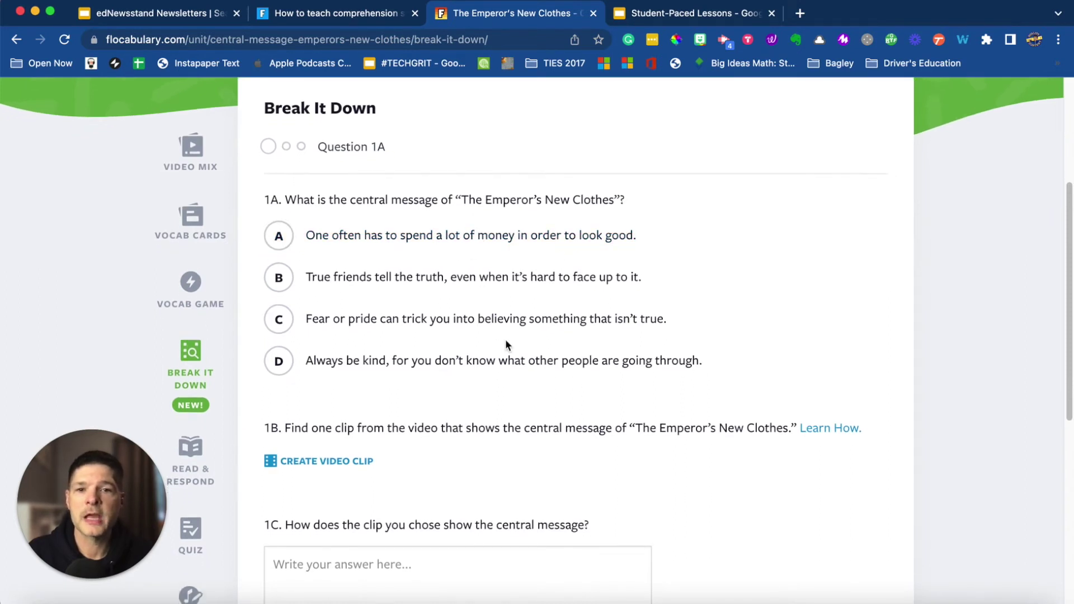
Step: Create a video clip from 1:04 to 1:16 as the answer to question 1B and save it
scroll(505, 342, down, 5)
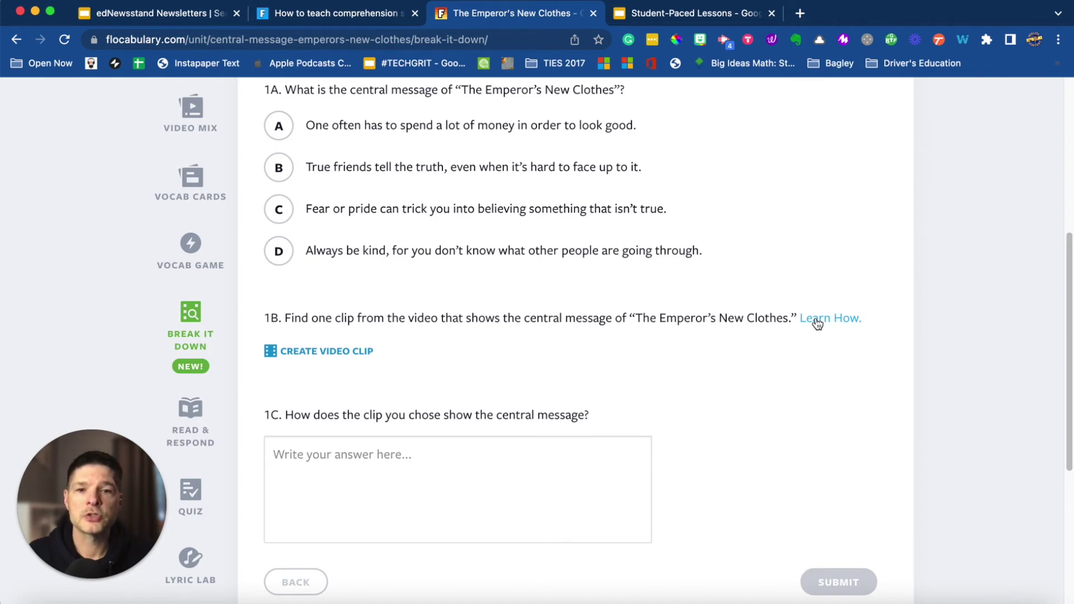
click(343, 352)
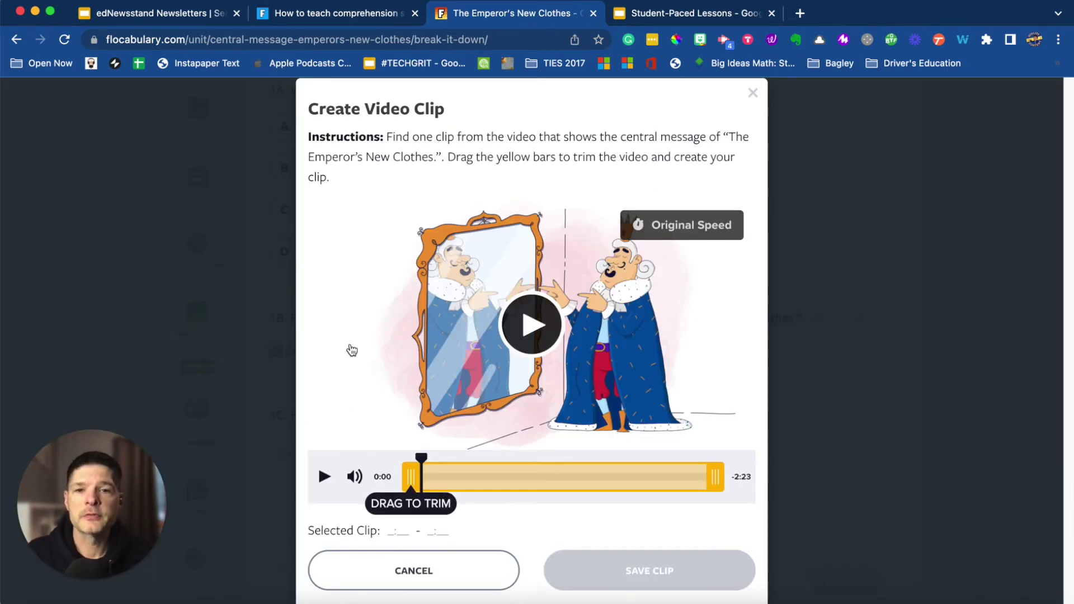
drag(412, 479, 539, 482)
drag(714, 477, 578, 479)
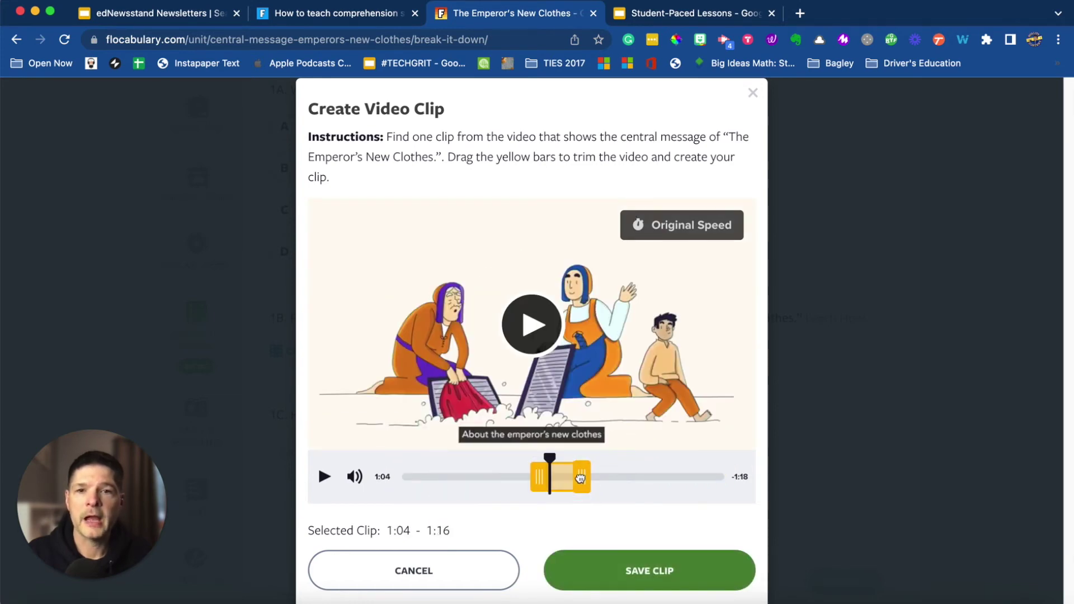
click(655, 580)
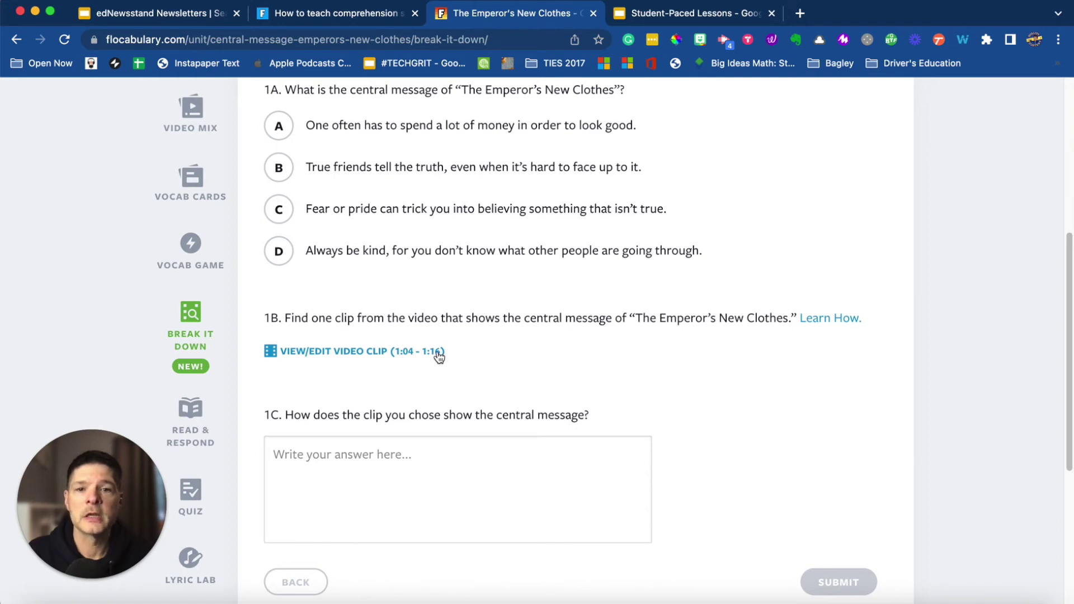
Step: Enter "Here" as the written answer to question 1C
click(416, 459)
text(Here)
scroll(768, 494, down, 1)
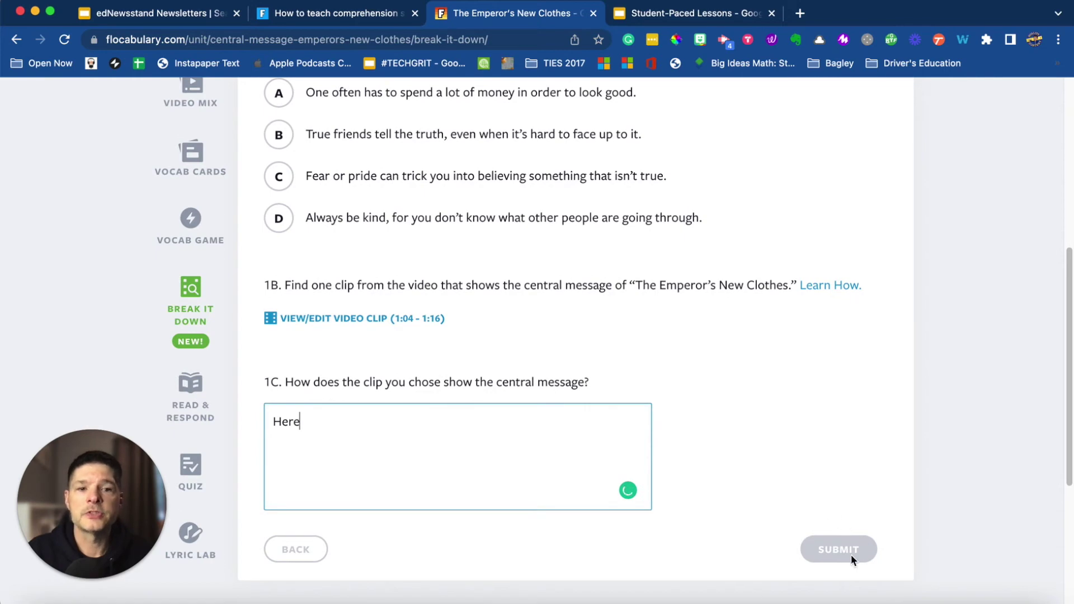
Step: Open the lesson's teacher resources and view the overview and the printable activity handout
scroll(790, 481, up, 7)
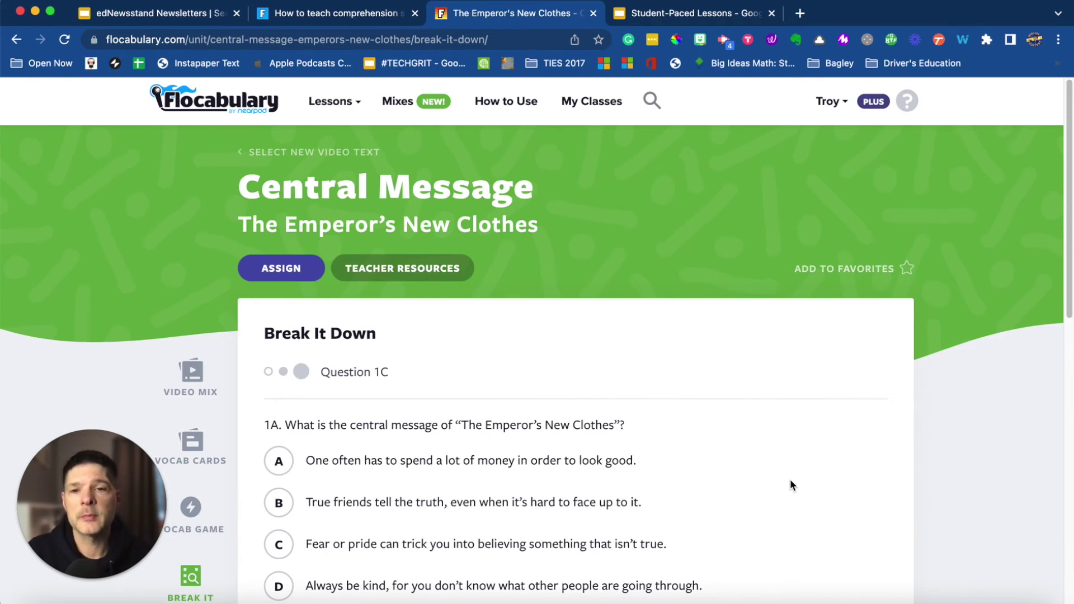
click(405, 270)
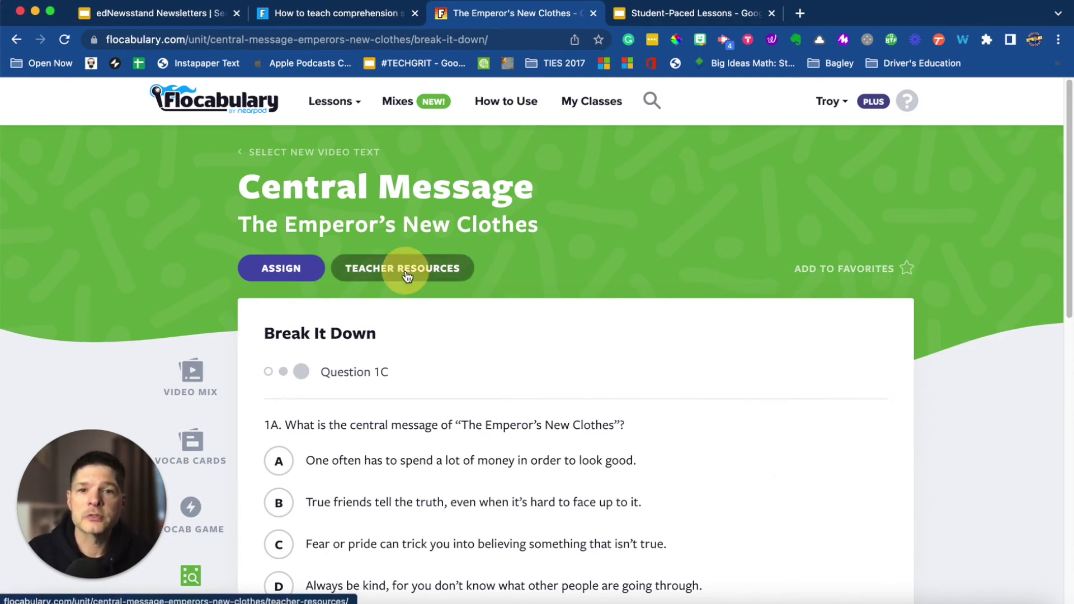
scroll(553, 370, down, 5)
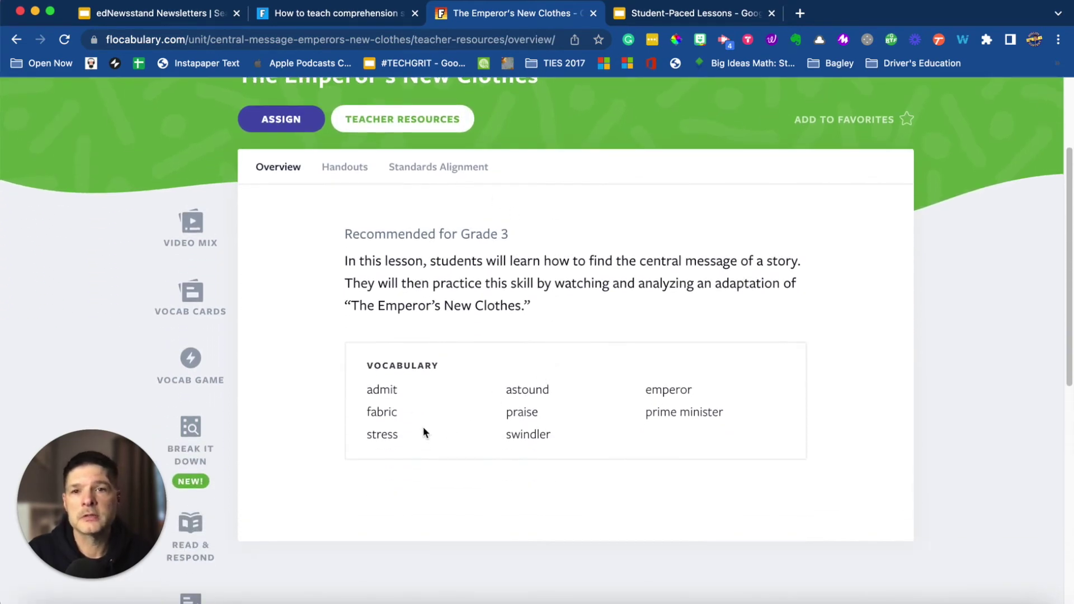
click(352, 167)
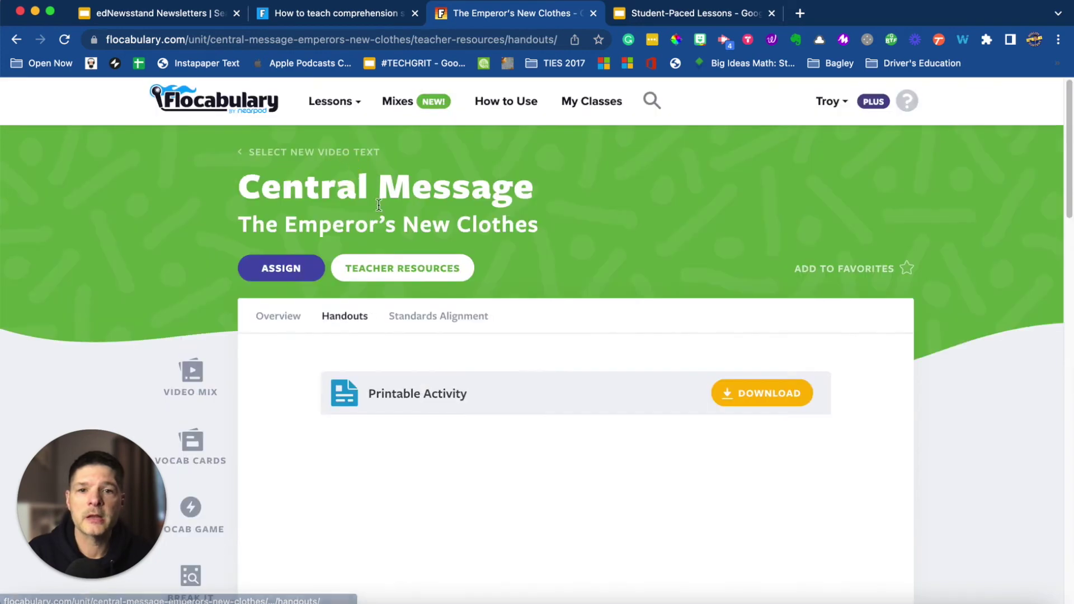
scroll(563, 391, down, 4)
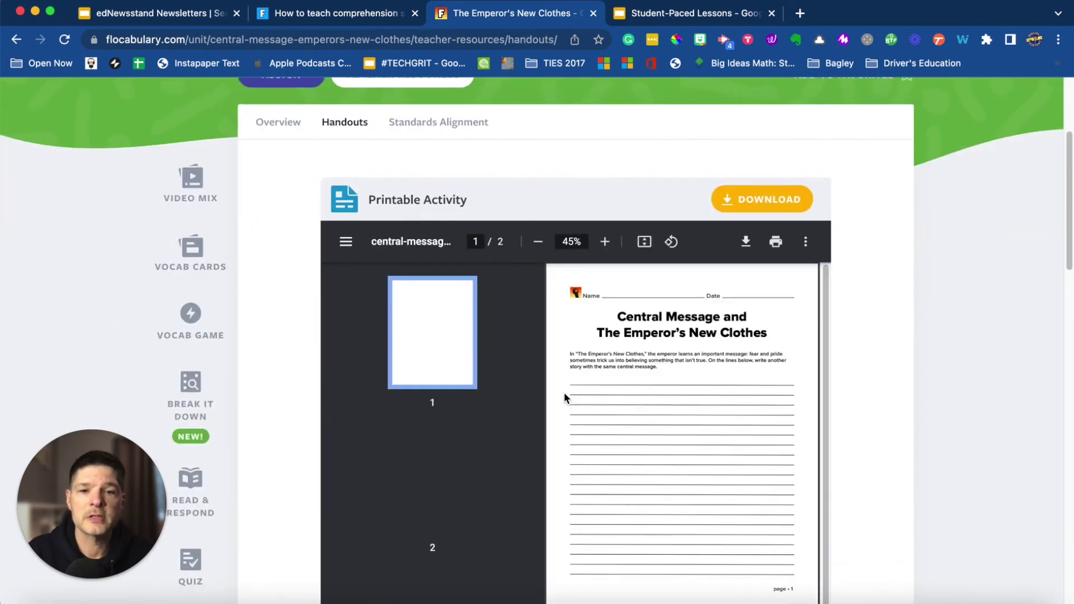
Step: View the lesson's standards alignment and open its class assignment options
click(432, 124)
scroll(564, 373, down, 3)
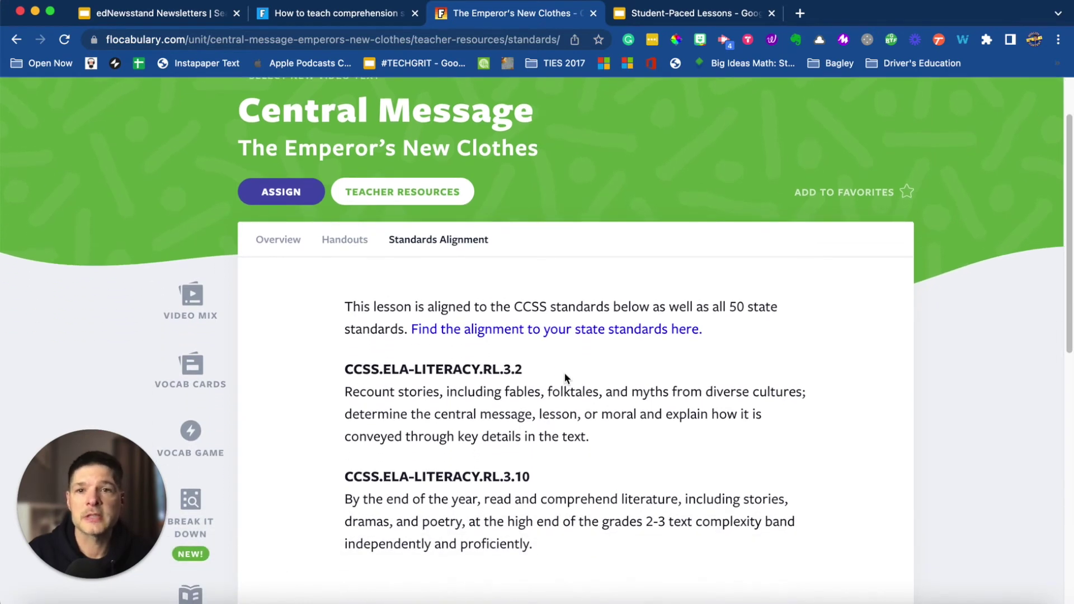
scroll(564, 376, up, 2)
click(287, 271)
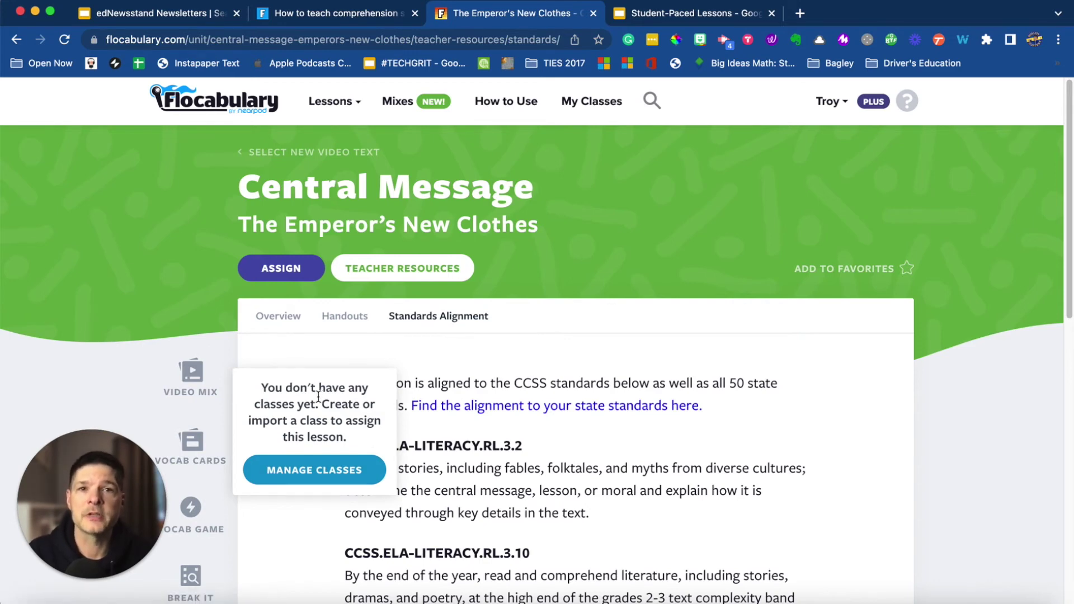
Step: Return to the newsletter, switch to the Student-Paced Lessons slide and open the Nearpod Life Skills 6-8 link
key(ctrl+shift+Tab)
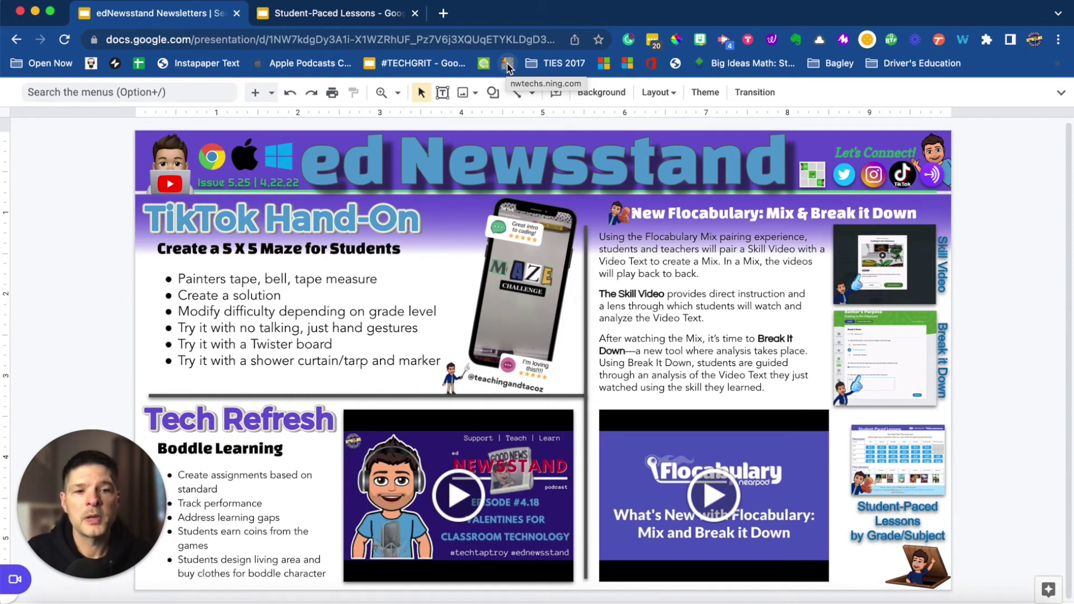
key(ctrl+Tab)
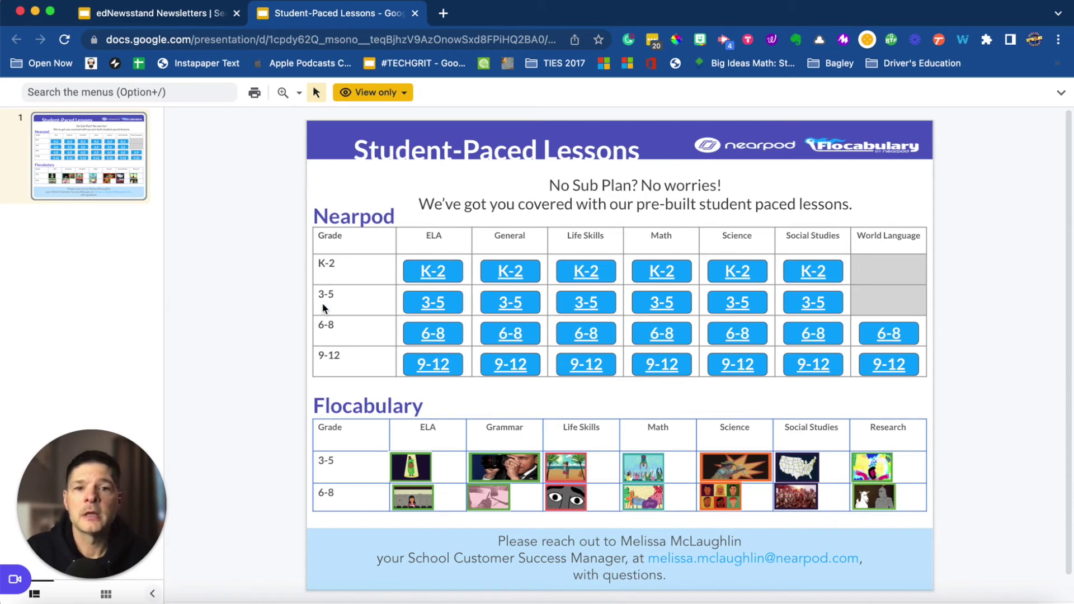
click(588, 334)
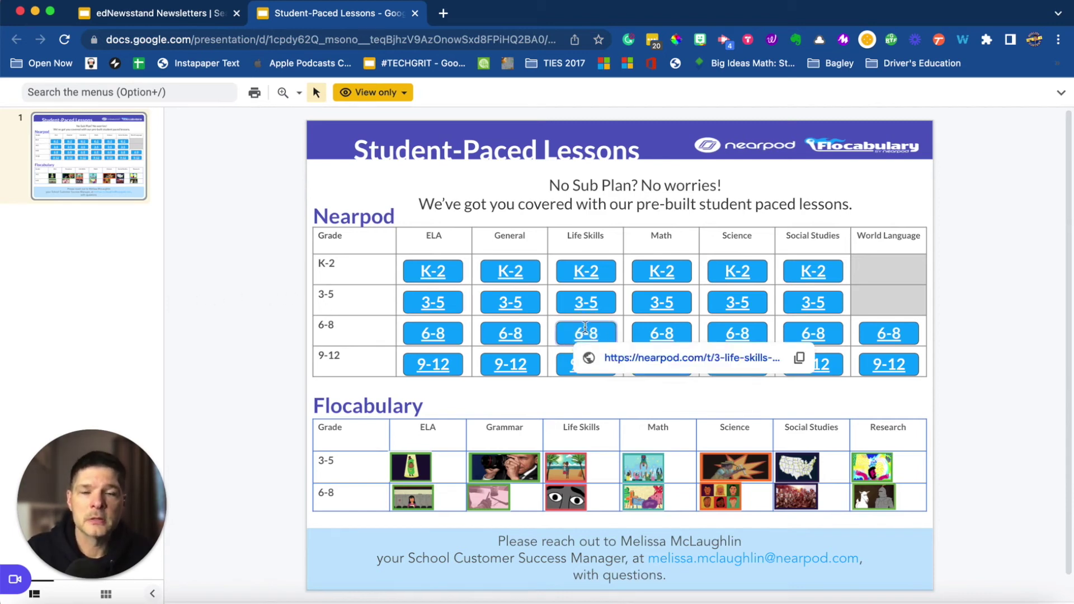
click(637, 360)
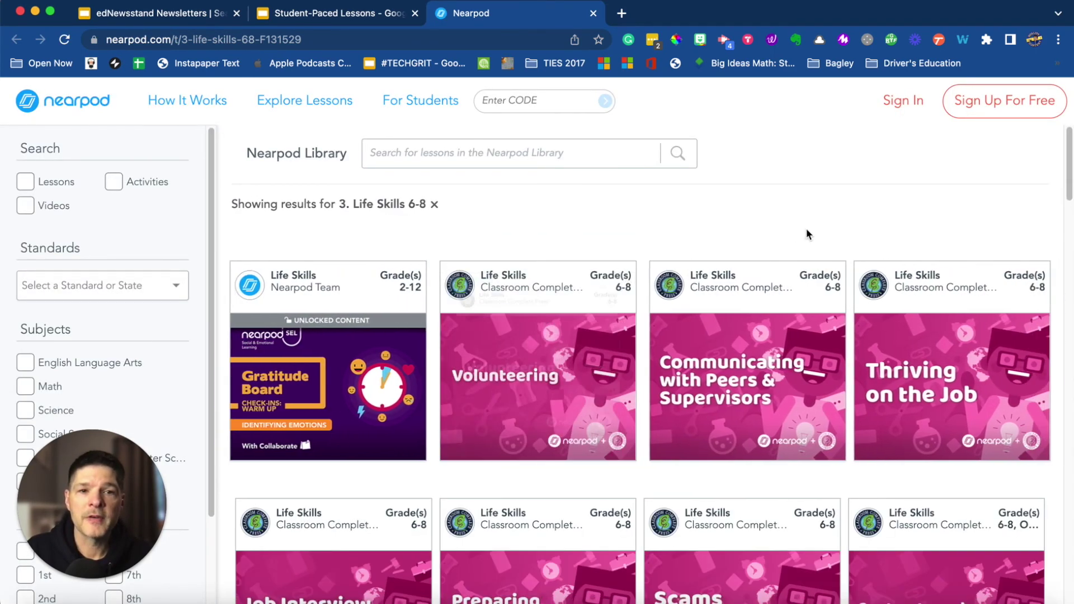
Step: Browse the Life Skills 6-8 lessons, preview the Managing Credit, Job Interview Basics and Scams and Fraud descriptions, and close the Nearpod page
scroll(699, 363, down, 8)
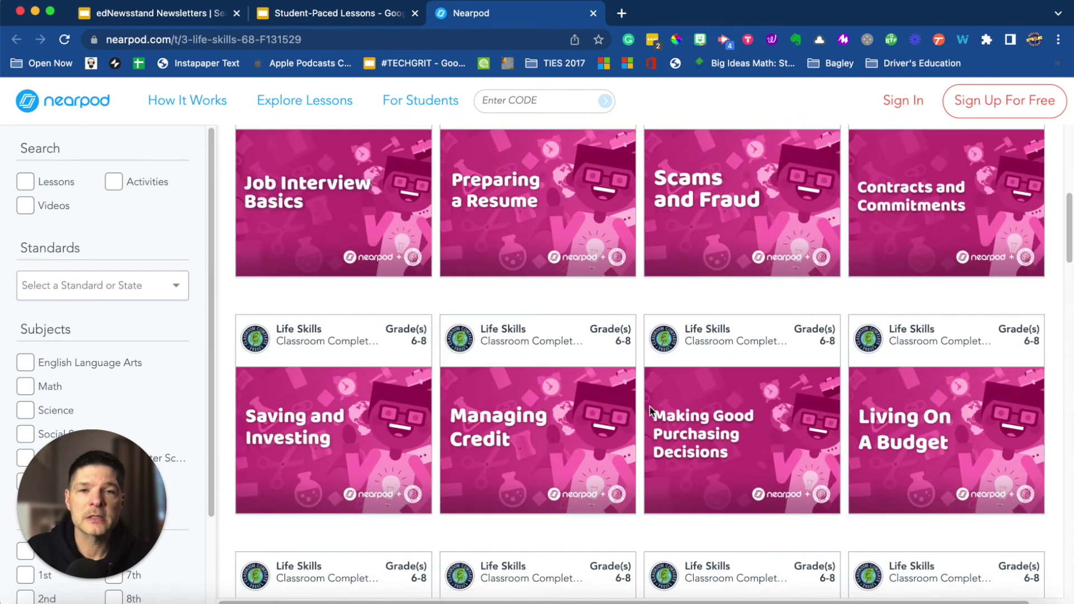
mouse_move(498, 412)
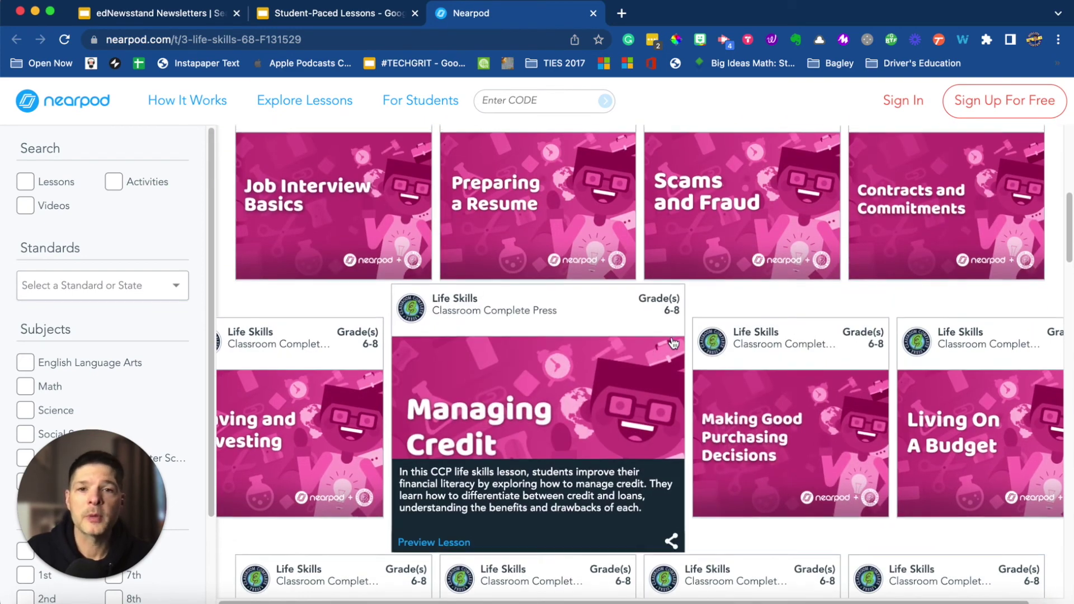
scroll(673, 344, up, 1)
mouse_move(696, 337)
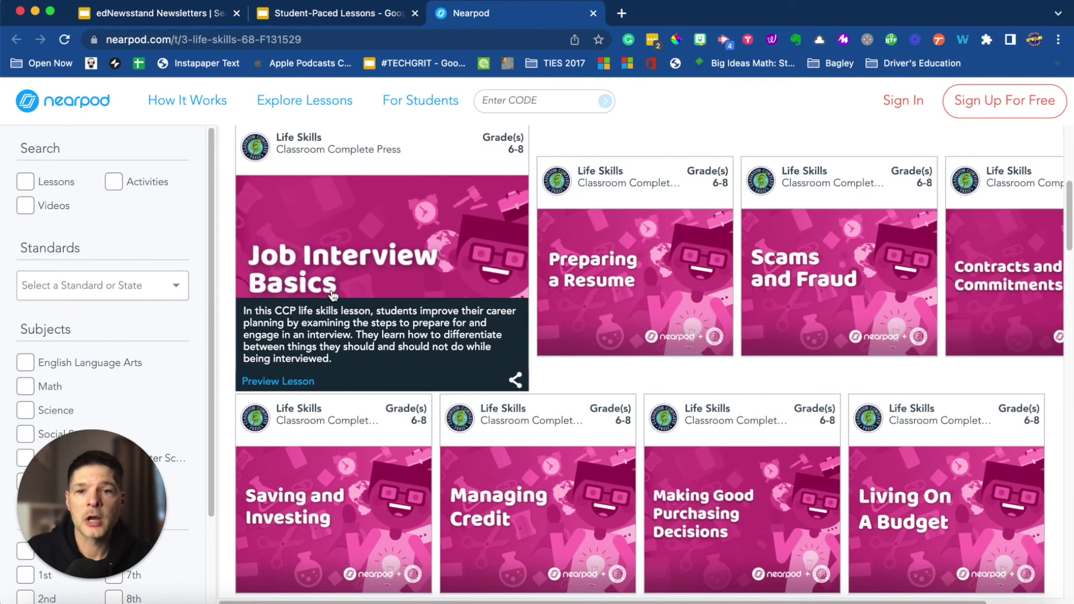
mouse_move(503, 495)
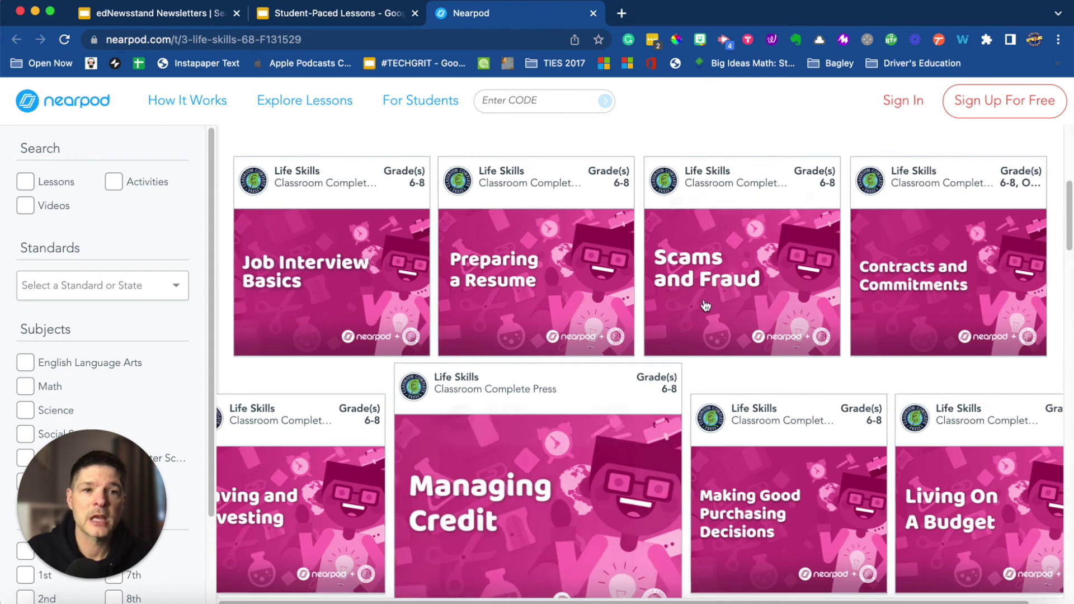
mouse_move(707, 302)
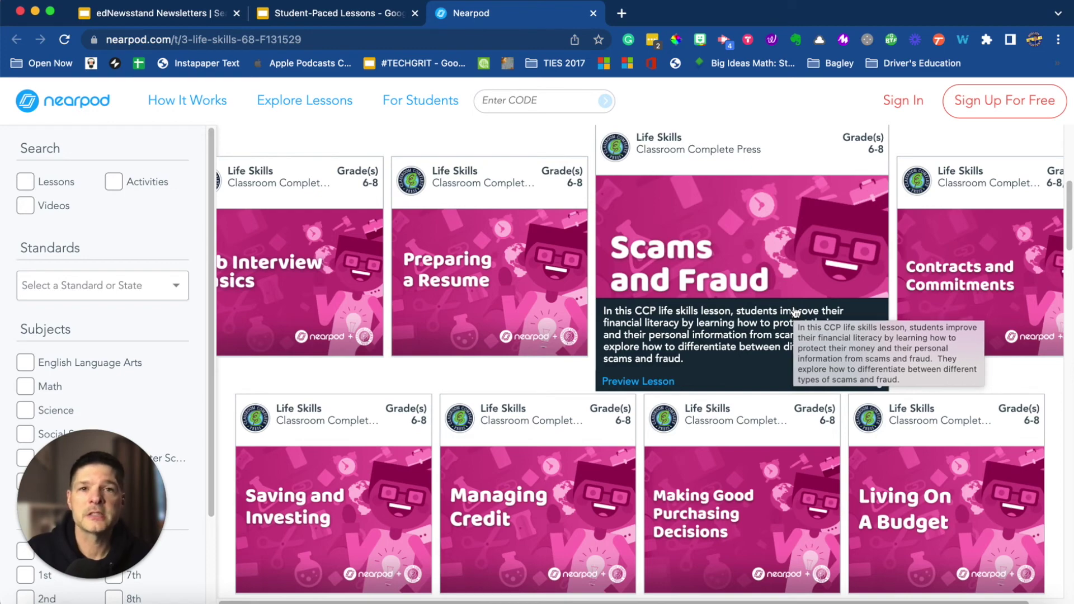
key(super+w)
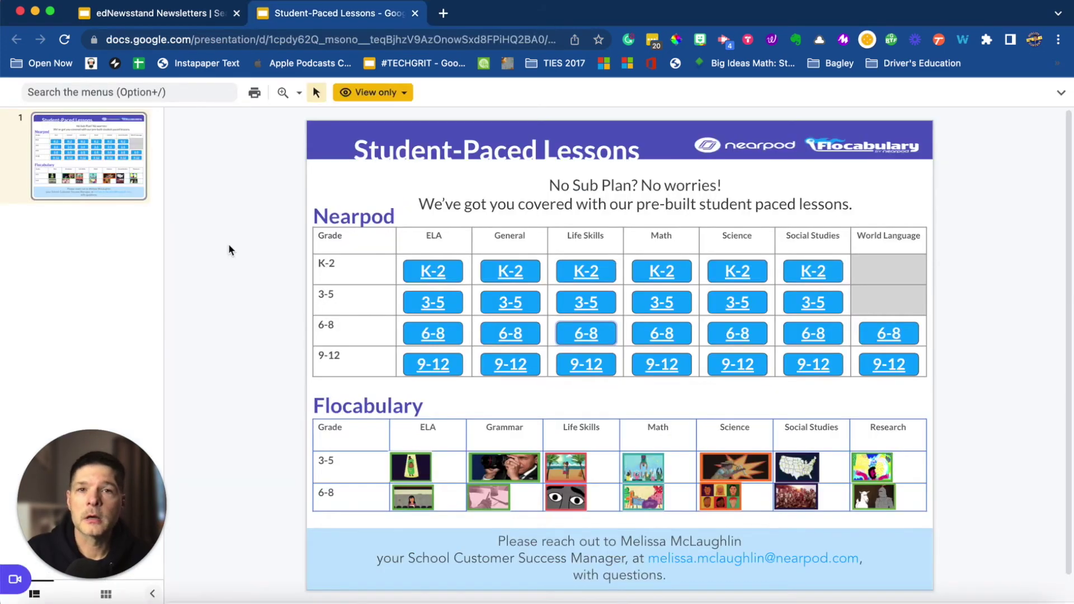